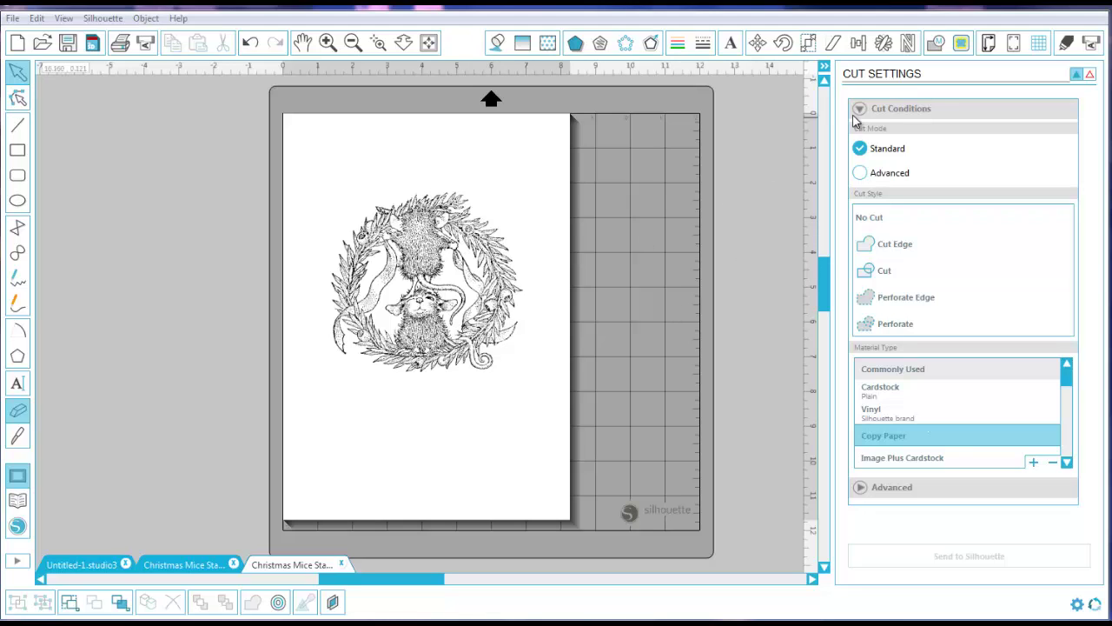
Open the trace settings and mark a trace area of about 6.62 by 6.28 in around the wreath image
left_click(961, 44)
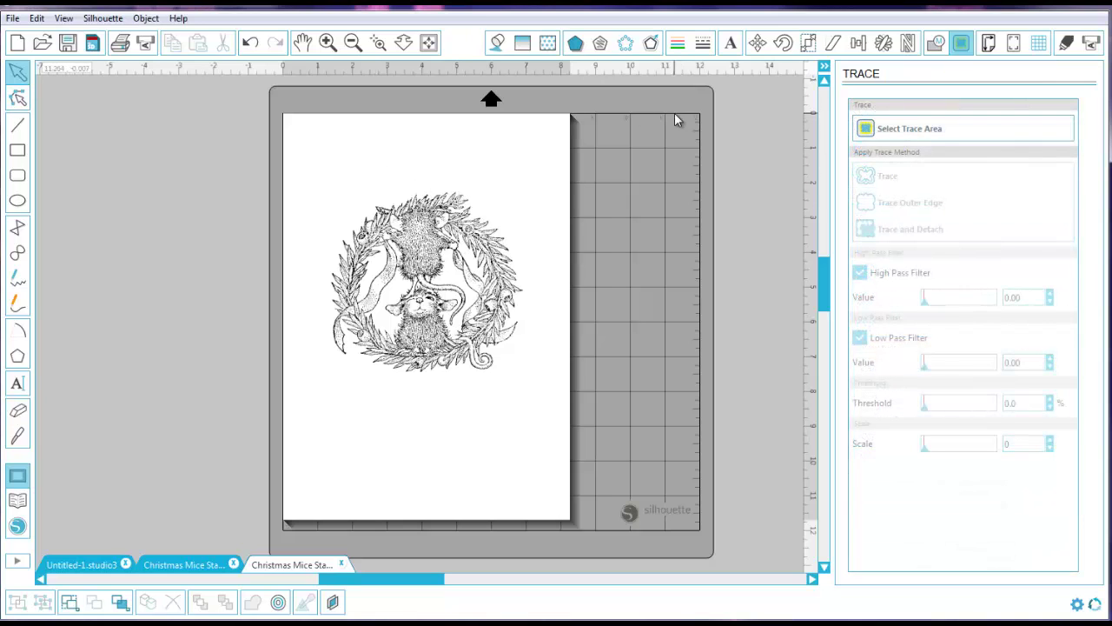
left_click(890, 133)
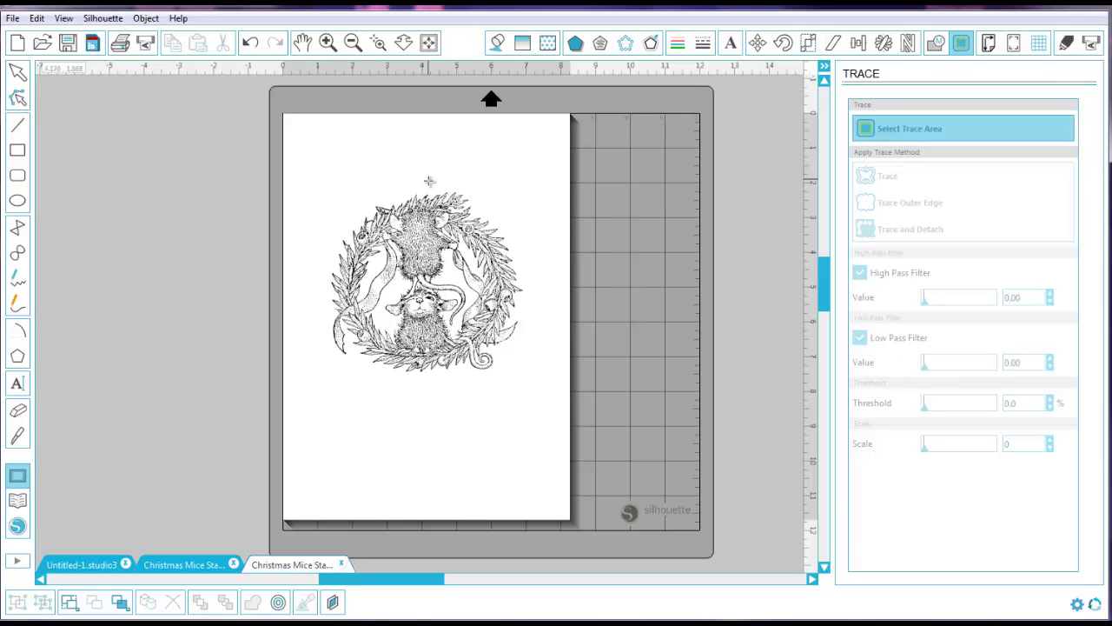
mouse_move(311, 173)
left_mouse_down()
mouse_move(408, 329)
mouse_move(542, 397)
left_mouse_up()
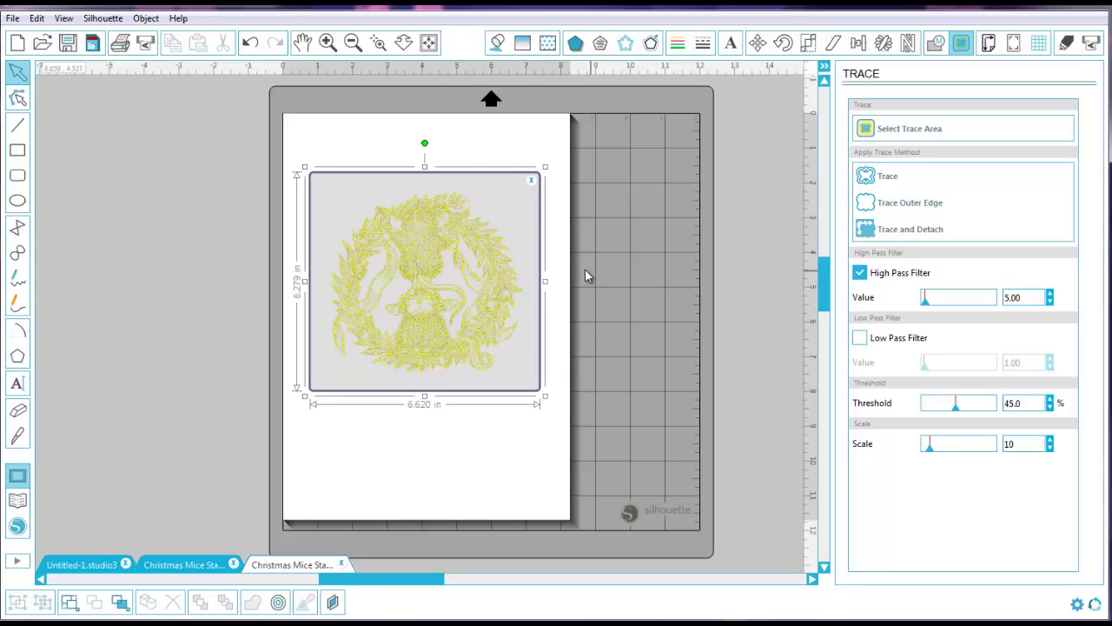
Trace the wreath image with the high pass filter off, the low pass filter on and the threshold at 92.8 %
left_click(379, 45)
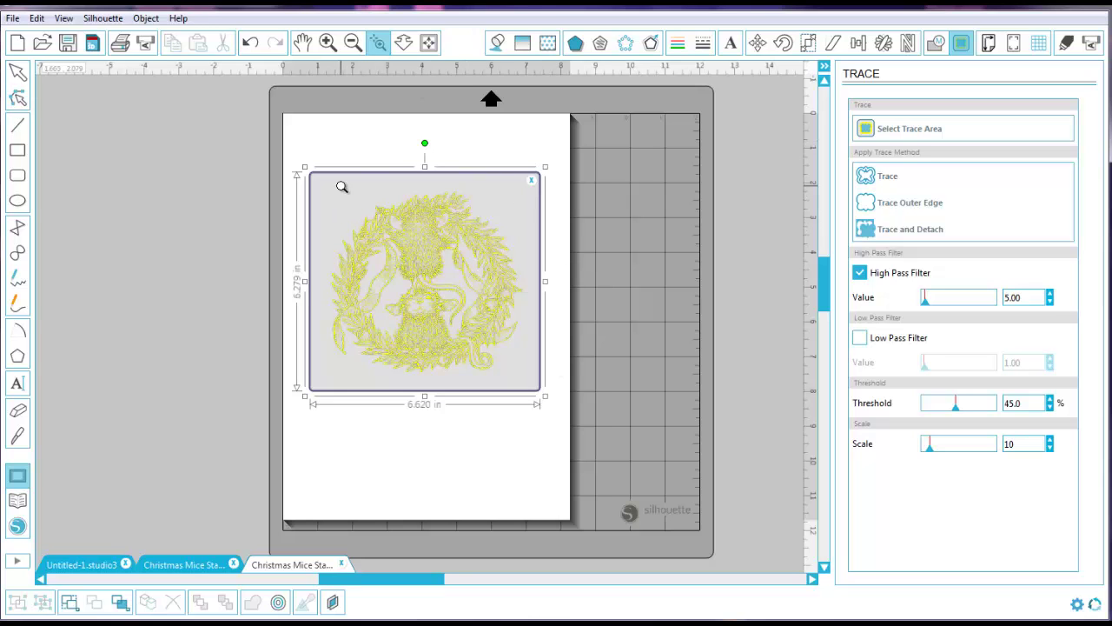
mouse_move(337, 184)
left_mouse_down()
mouse_move(430, 298)
mouse_move(516, 361)
mouse_move(525, 386)
left_mouse_up()
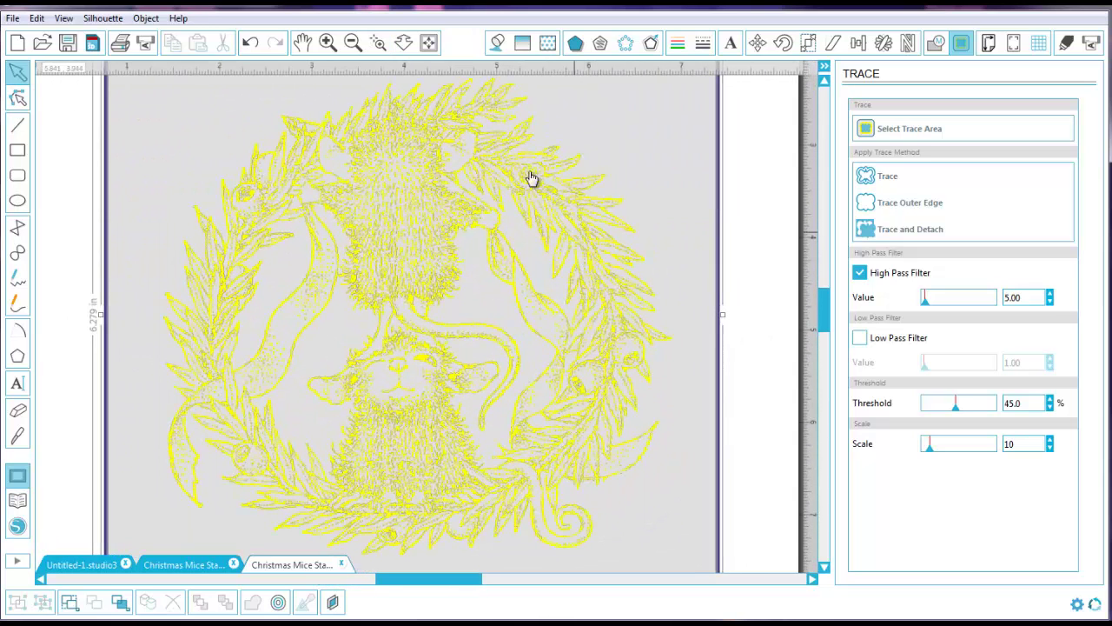
left_click(354, 43)
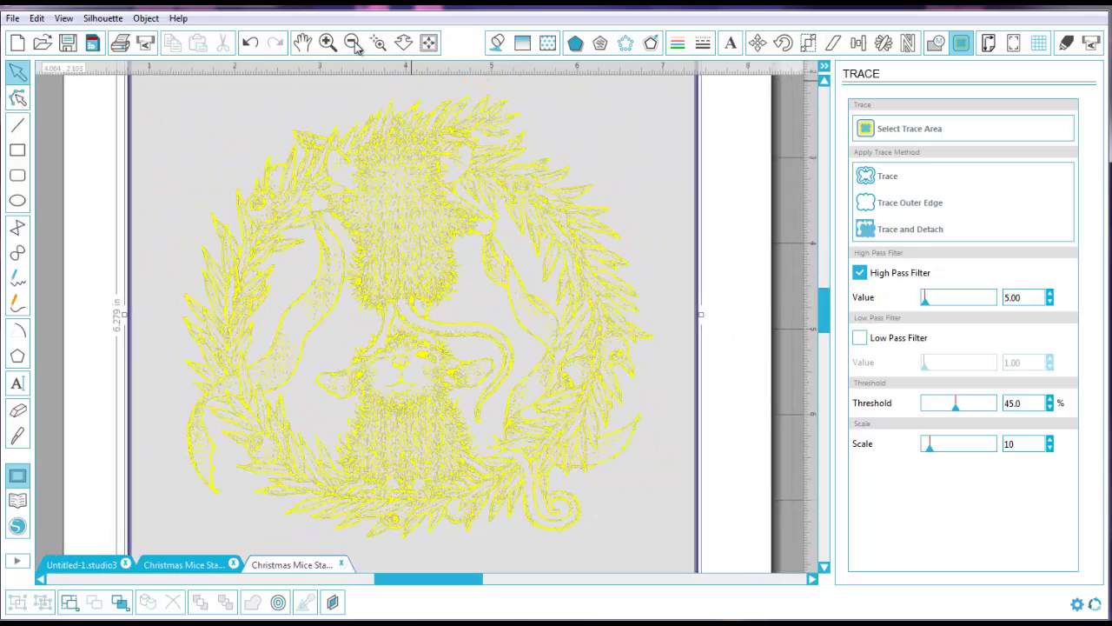
left_click(862, 274)
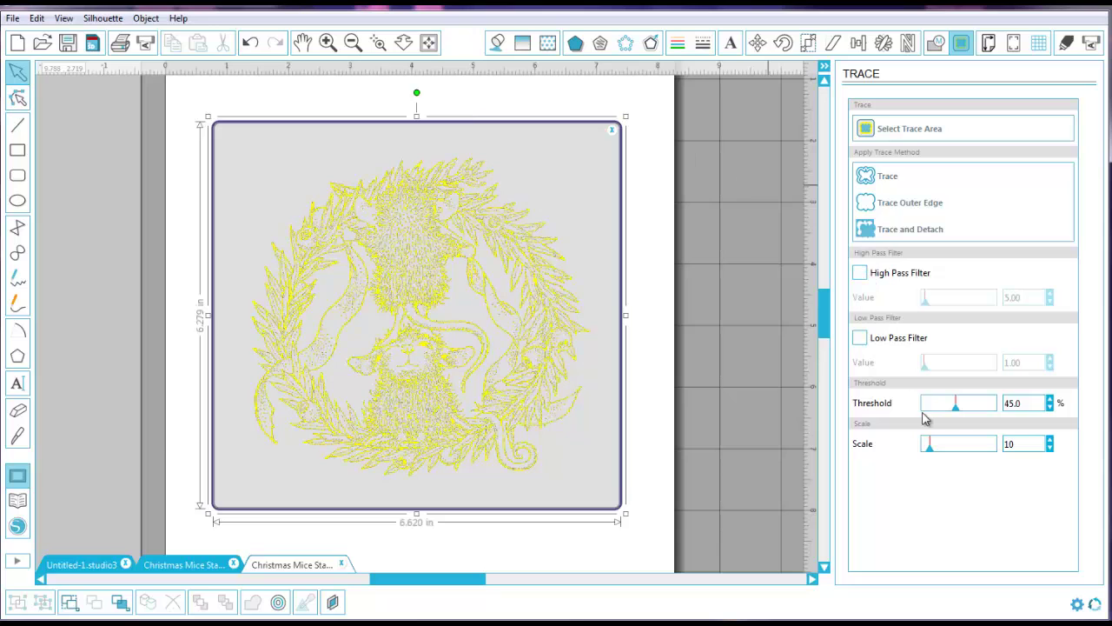
left_click_drag(957, 407, 1005, 413)
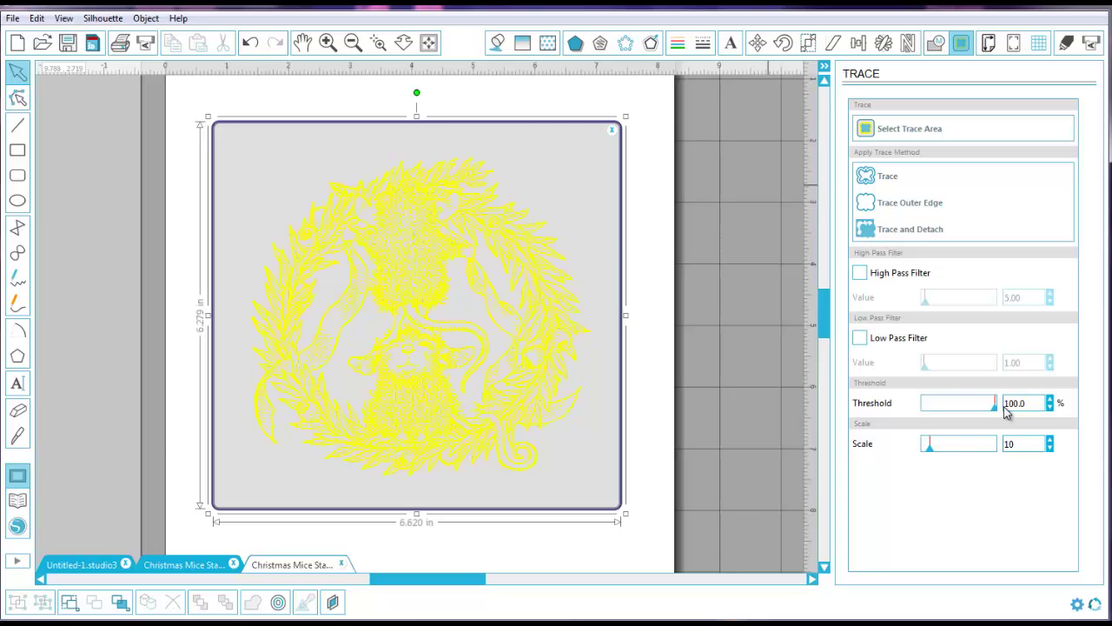
left_click(862, 338)
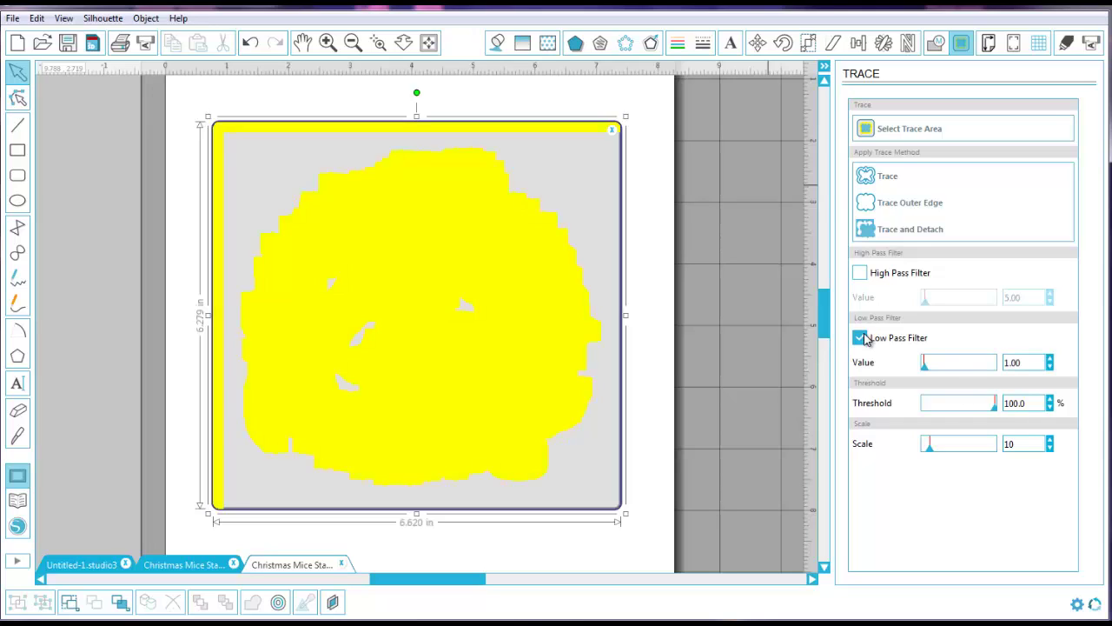
left_click(991, 407)
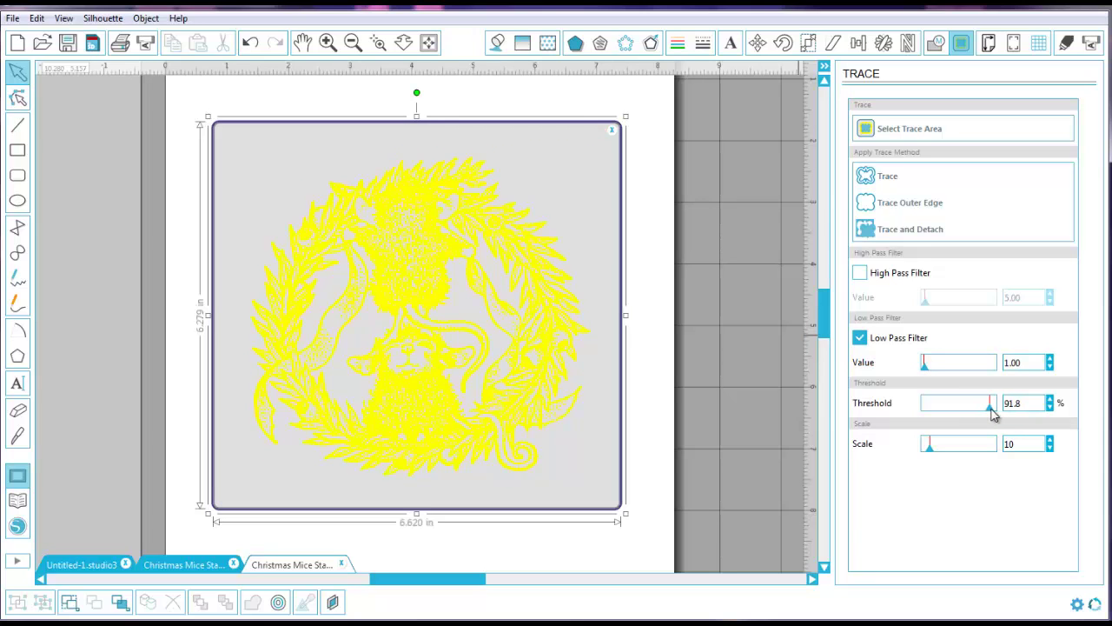
left_click(990, 406)
left_click(888, 178)
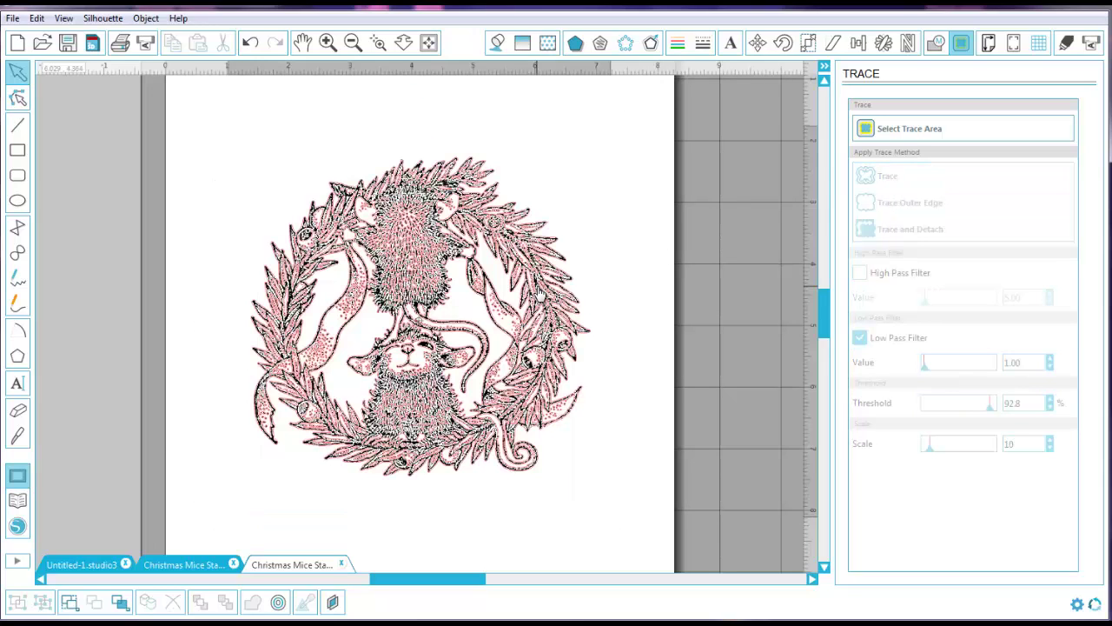
Separate the red traced outline from the wreath image by moving it off the page to the right, keeping the image on the page
left_click_drag(541, 295, 167, 293)
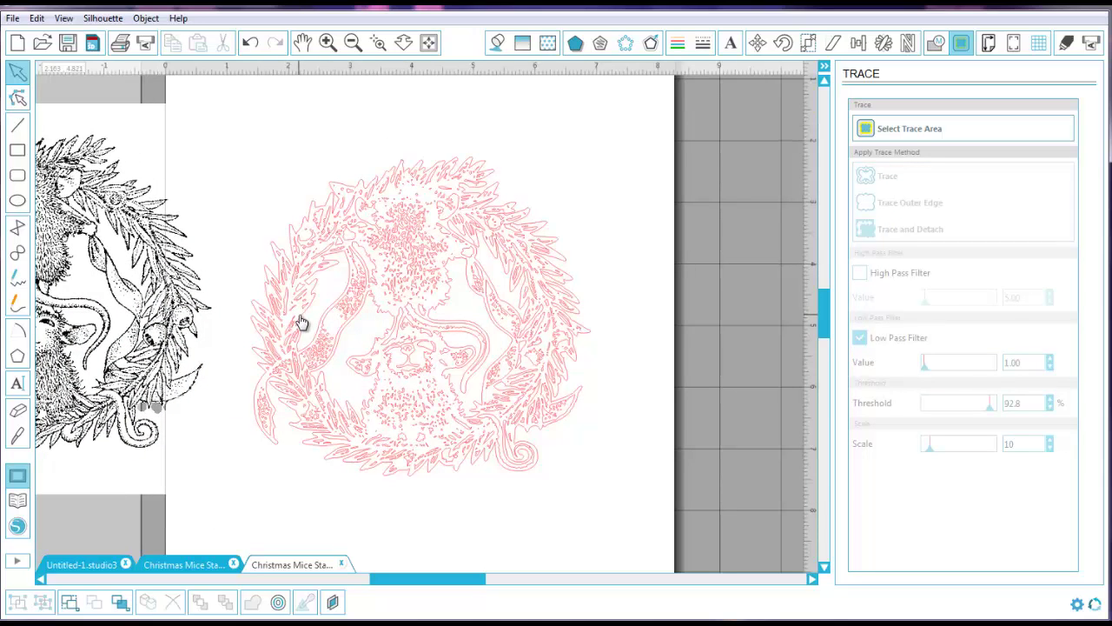
mouse_move(300, 321)
left_mouse_down()
mouse_move(509, 310)
mouse_move(742, 273)
left_mouse_up()
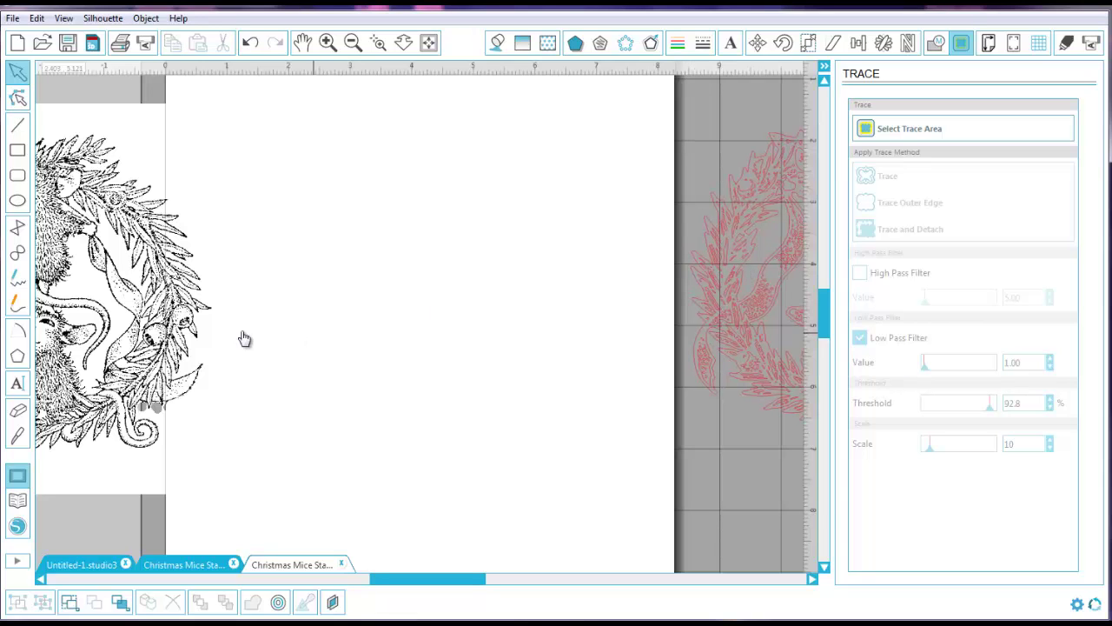
mouse_move(134, 328)
left_mouse_down()
mouse_move(475, 333)
mouse_move(520, 346)
left_mouse_up()
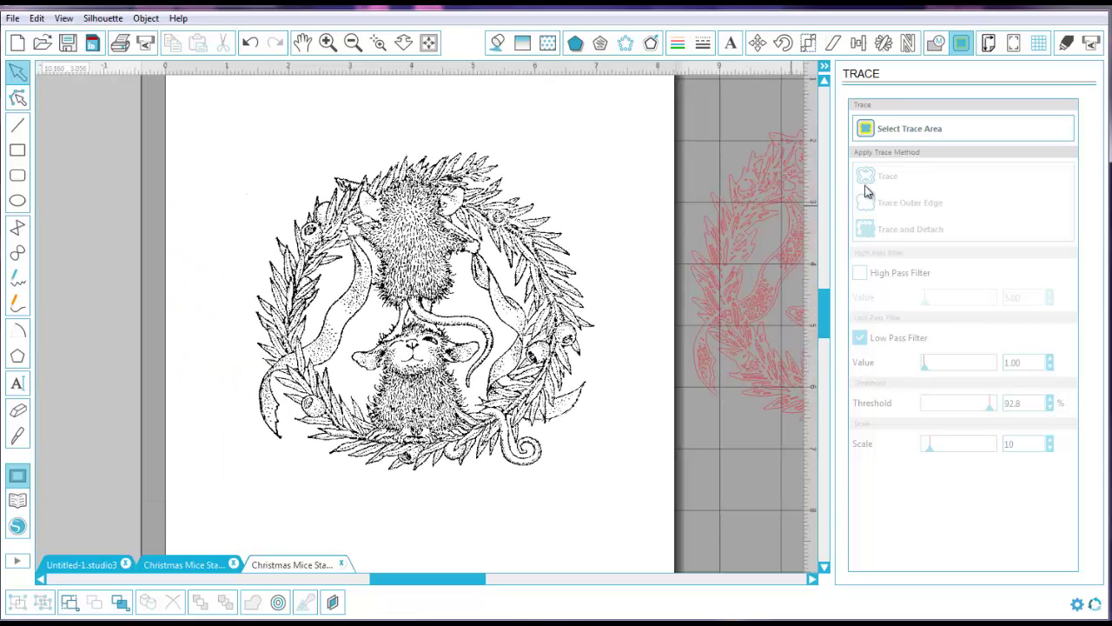
Mark a new trace area of about 6.09 by 5.61 in around the wreath image and turn off the high pass filter
left_click(910, 132)
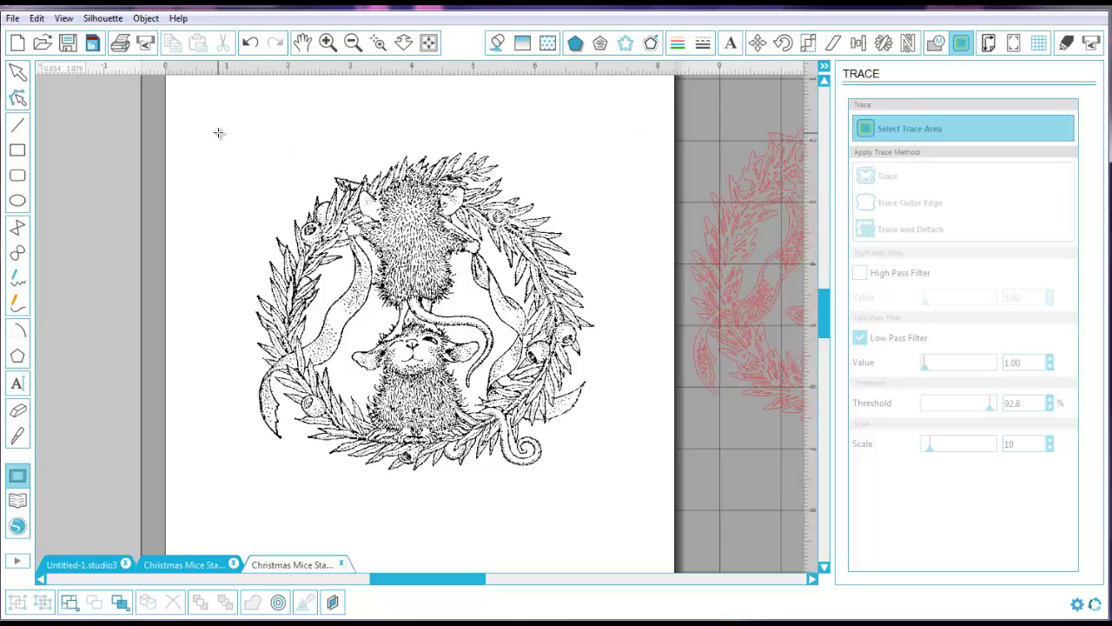
mouse_move(233, 133)
left_mouse_down()
mouse_move(301, 397)
mouse_move(344, 467)
mouse_move(608, 482)
left_mouse_up()
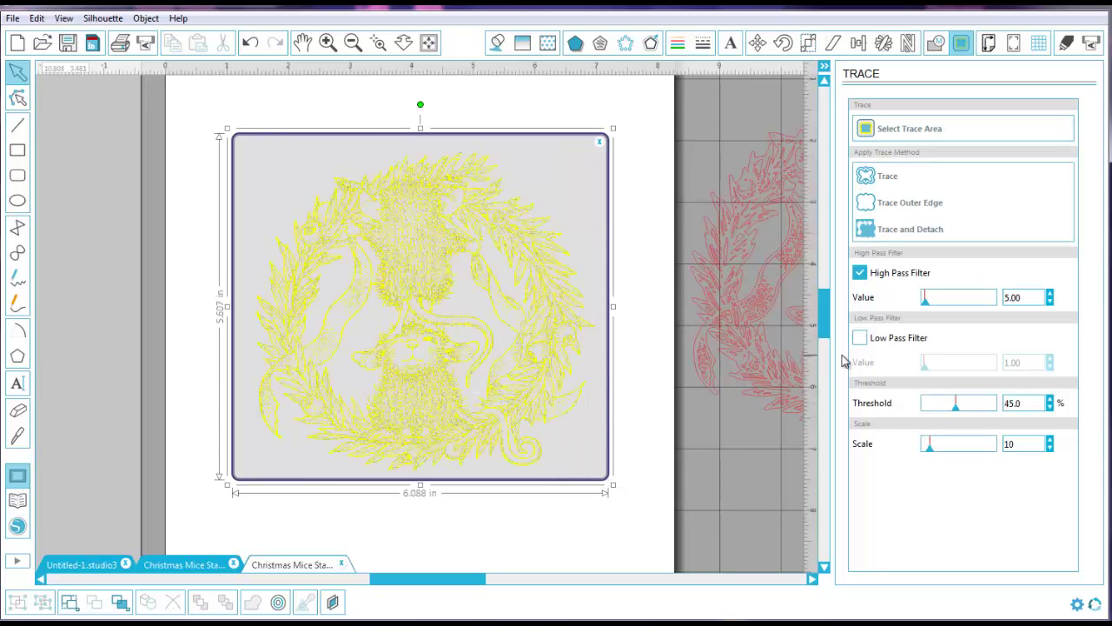
left_click(860, 274)
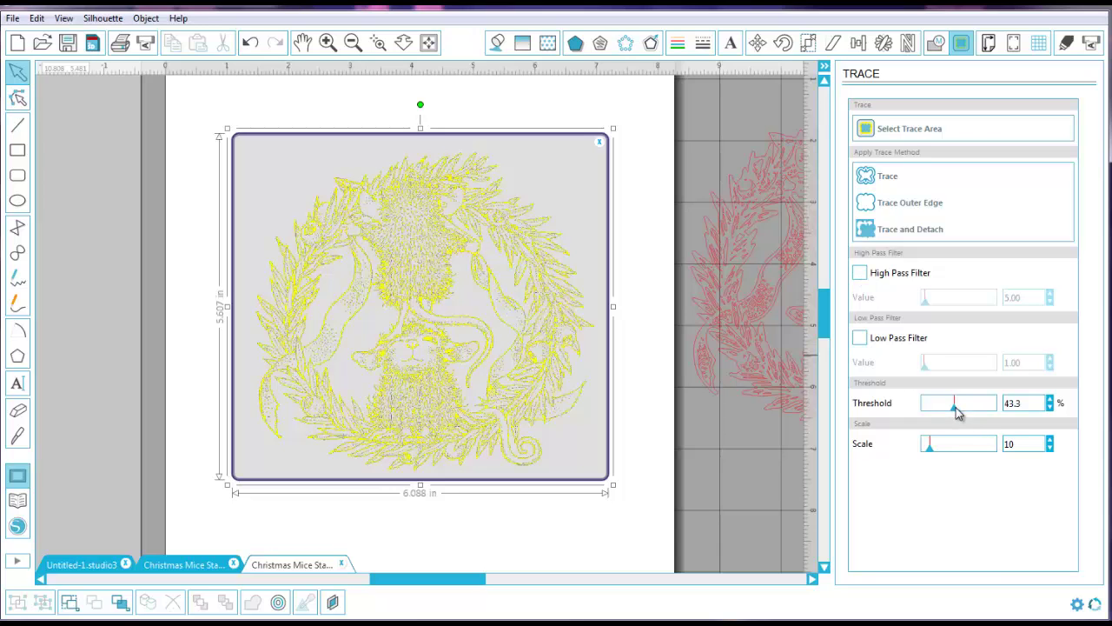
Turn on the low pass filter, set the threshold to 90.7 % and apply Trace and Detach to the wreath image
left_click_drag(957, 408, 1009, 409)
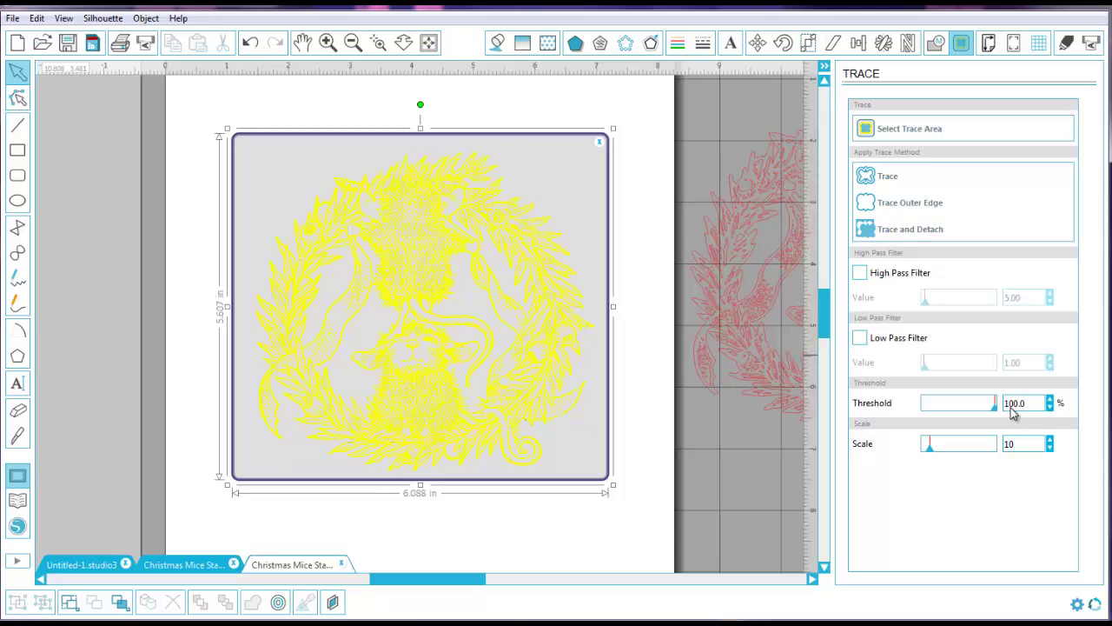
left_click(378, 42)
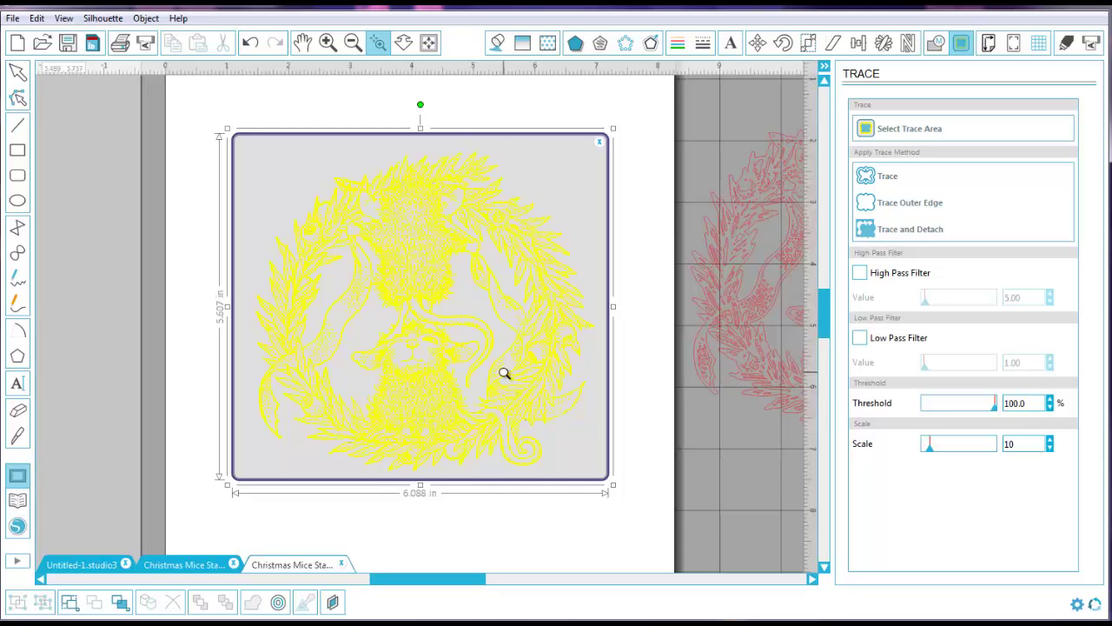
left_click_drag(533, 404, 598, 450)
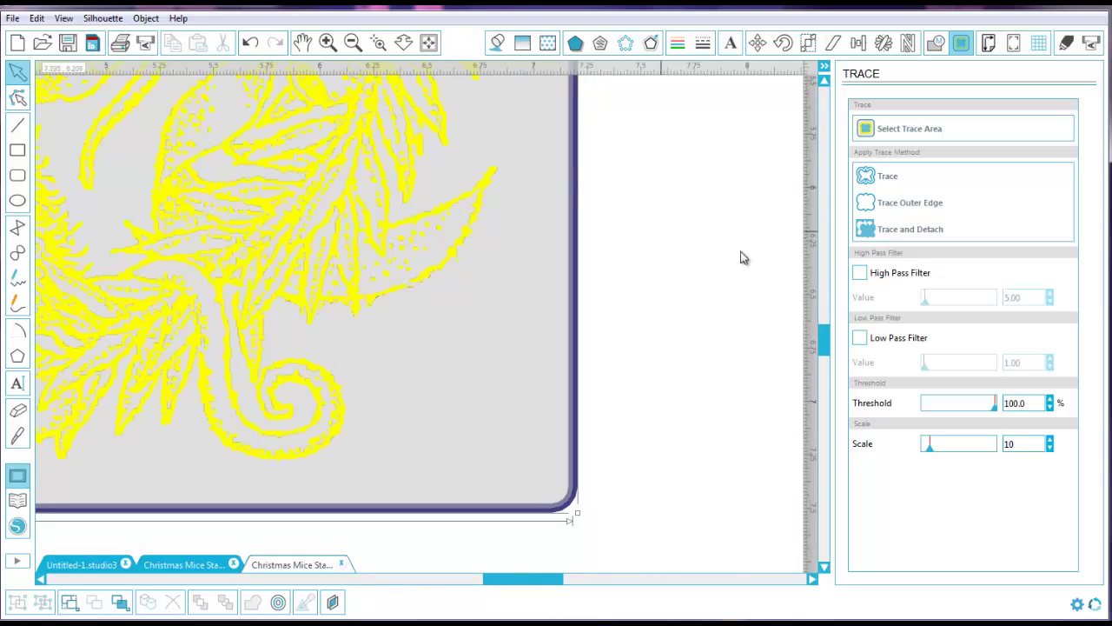
left_click(860, 339)
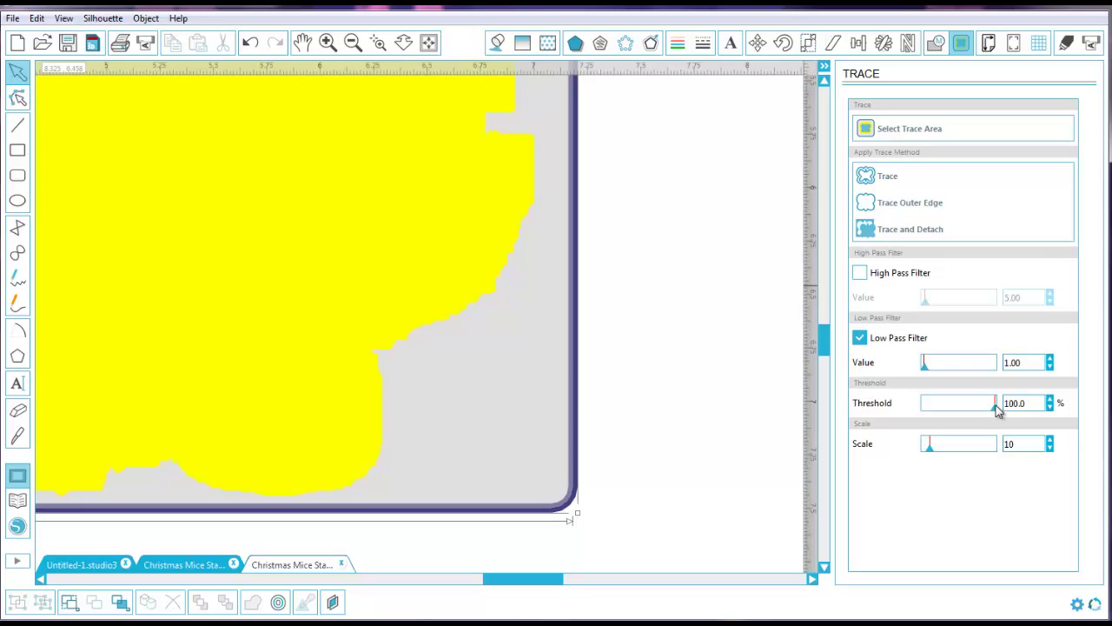
left_click_drag(997, 409, 994, 412)
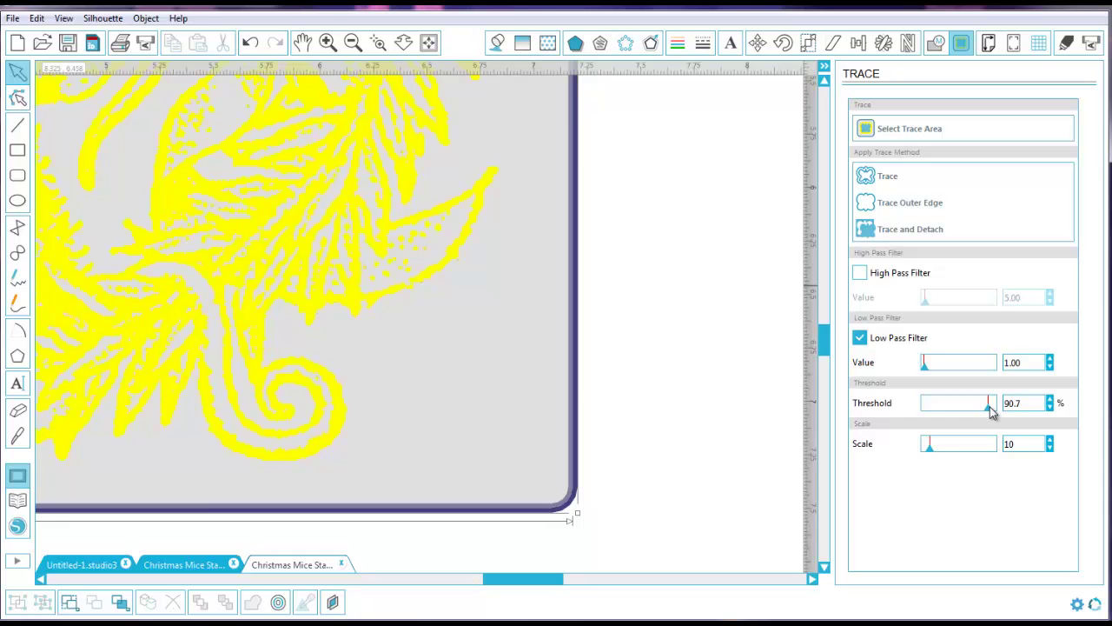
left_click(429, 43)
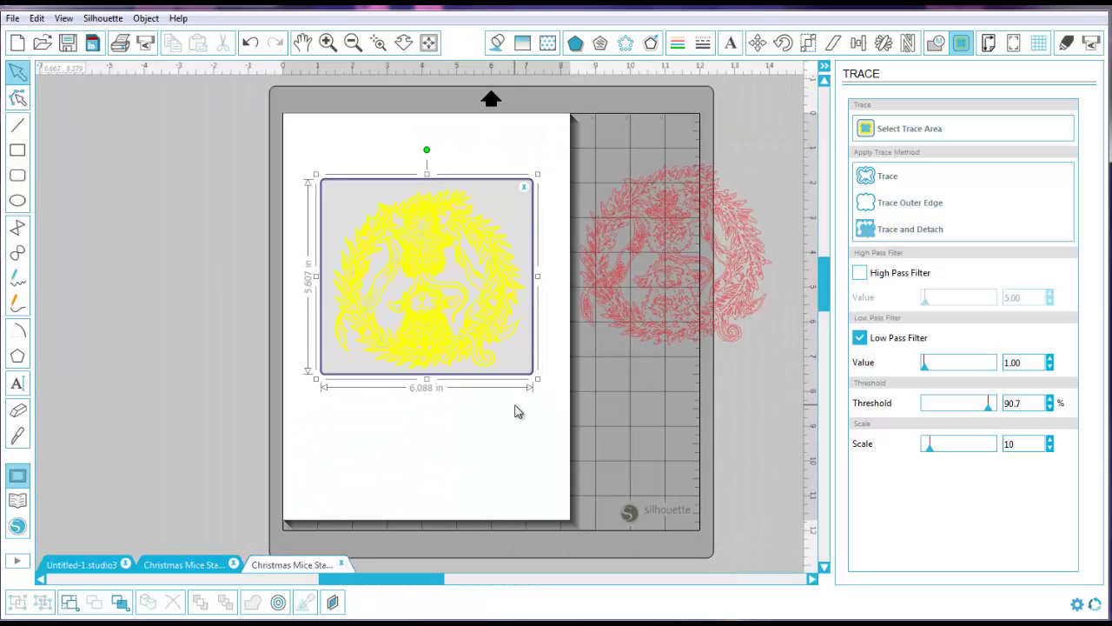
left_click(901, 230)
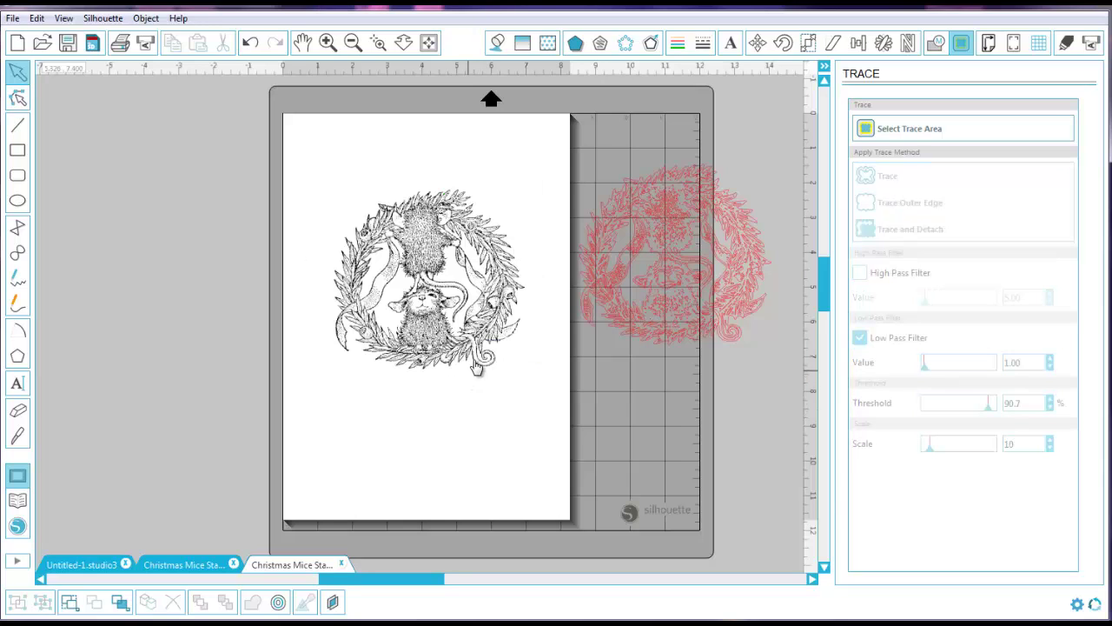
Move the detached wreath image off the left side of the page and delete the leftover white background
left_click_drag(480, 344, 199, 351)
mouse_move(355, 238)
left_mouse_down()
mouse_move(221, 435)
mouse_move(170, 445)
left_mouse_up()
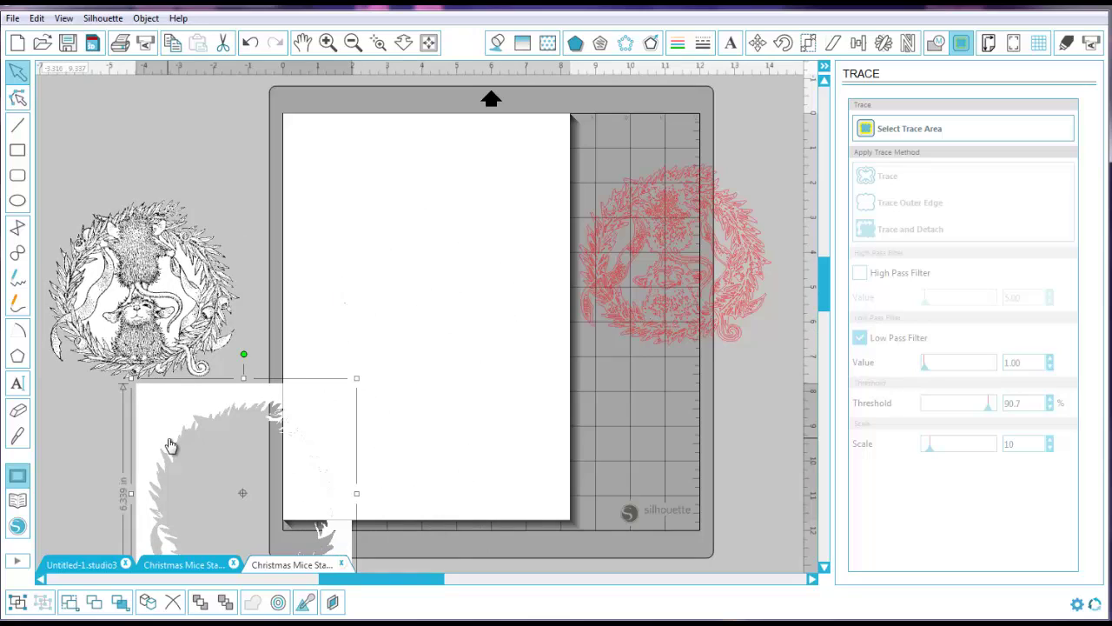
key("Delete")
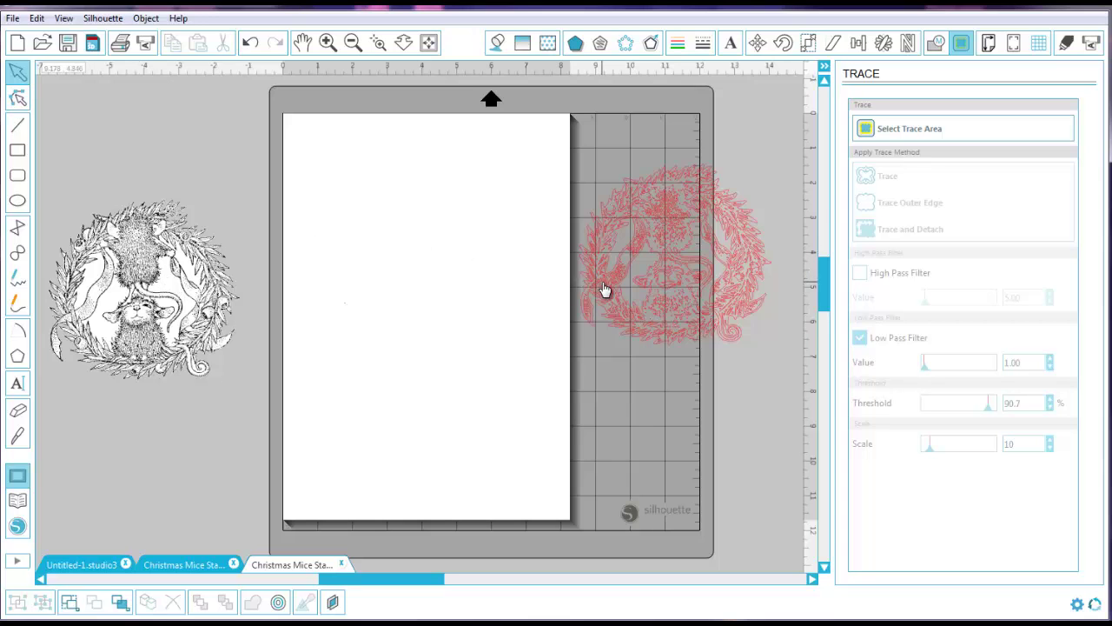
Shift the red traced outline slightly further right and move the detached wreath image back onto the page
mouse_move(605, 289)
left_mouse_down()
mouse_move(376, 329)
mouse_move(642, 289)
left_mouse_up()
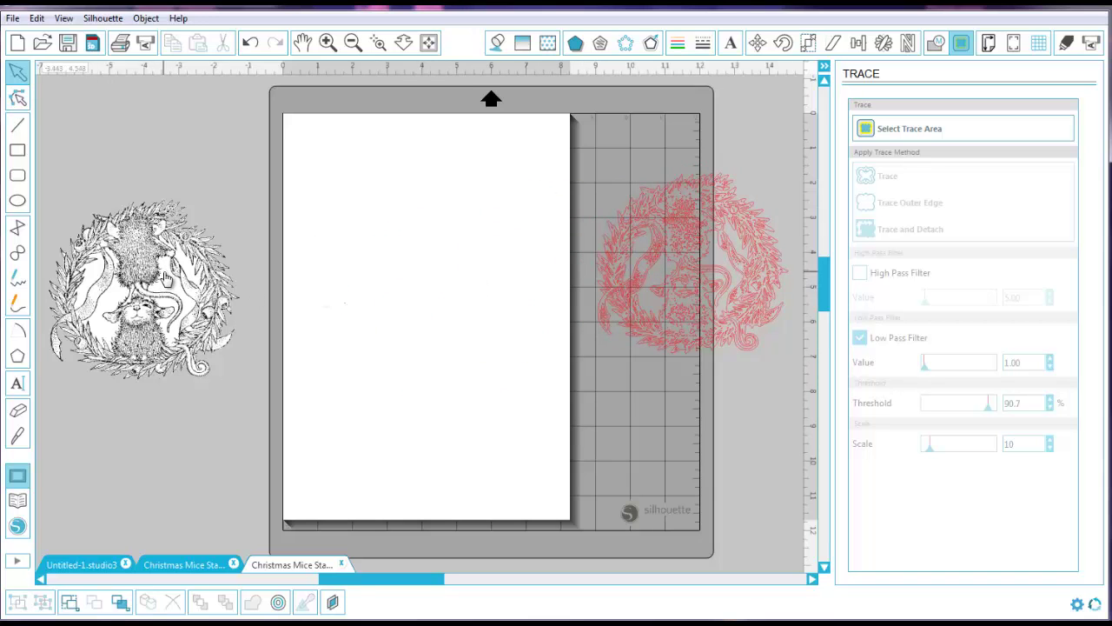
left_click_drag(165, 276, 454, 276)
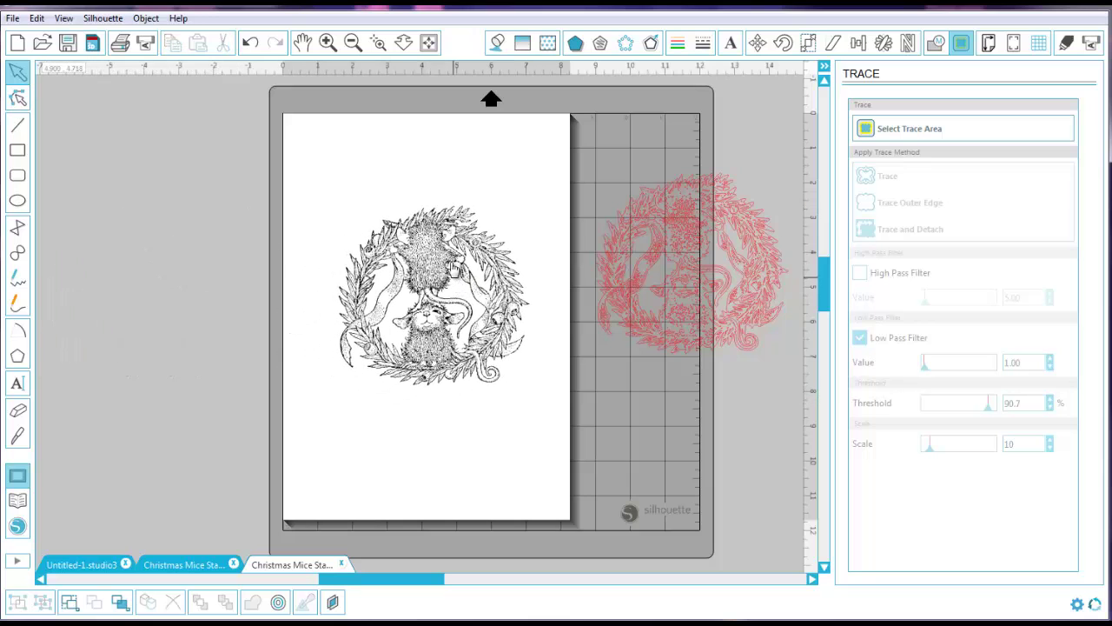
Show the cut settings, examine the detached wreath's cut lines up close and toggle off their red highlighting
left_click(378, 42)
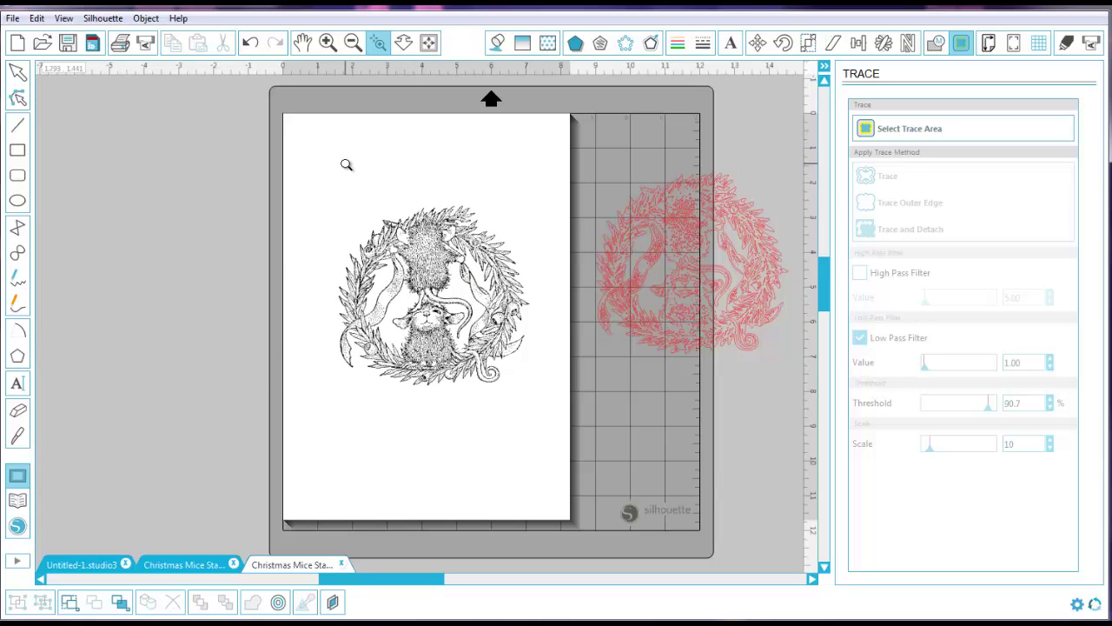
left_click_drag(346, 164, 545, 380)
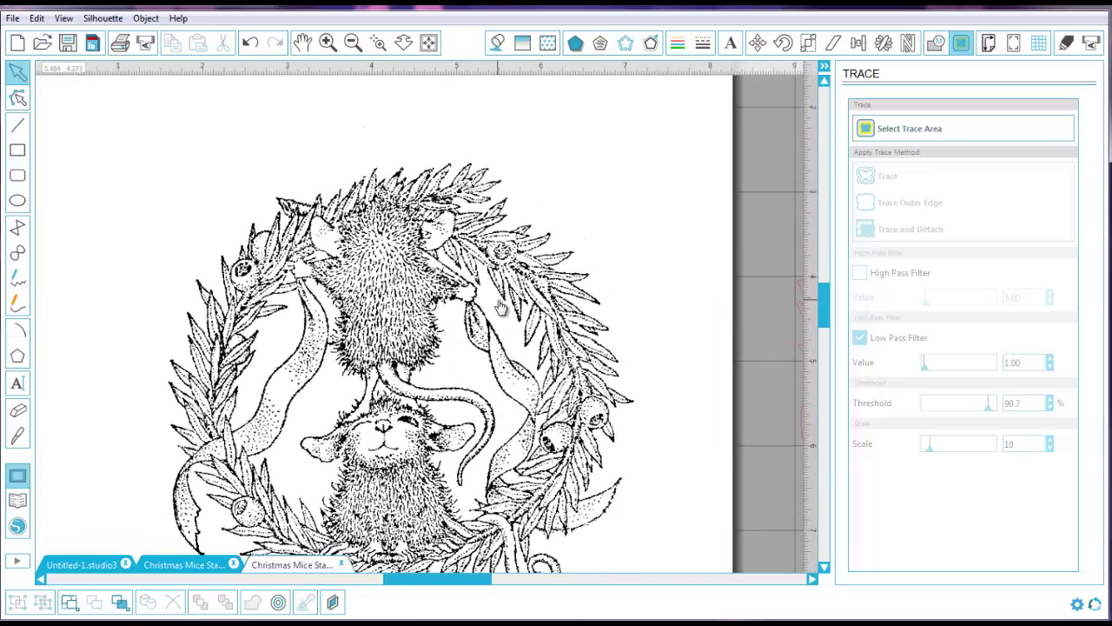
left_click(1067, 47)
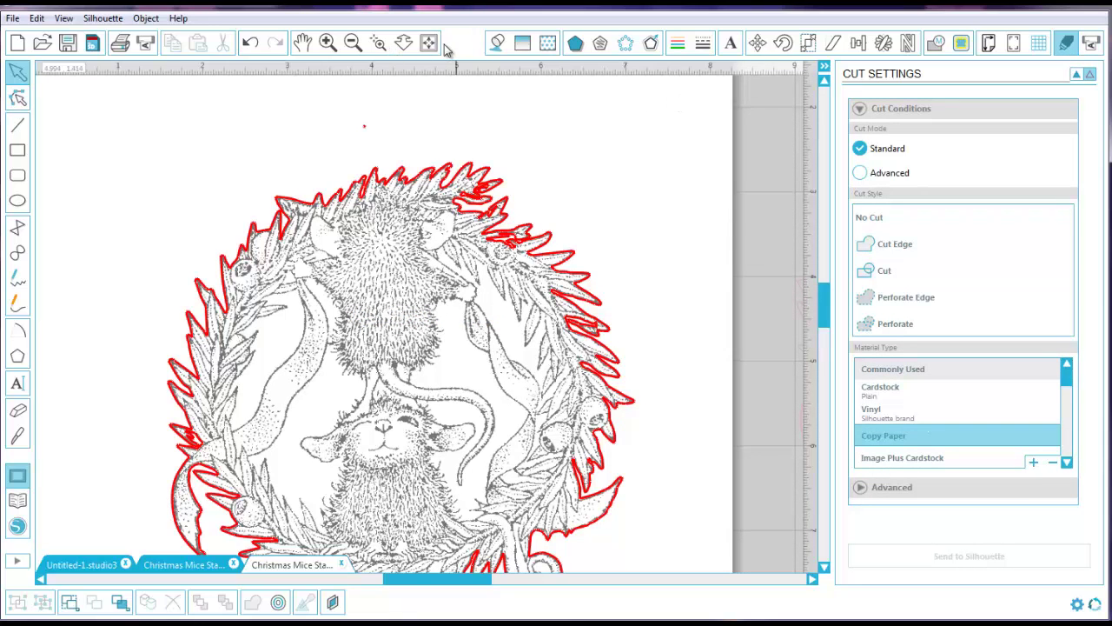
left_click(1076, 76)
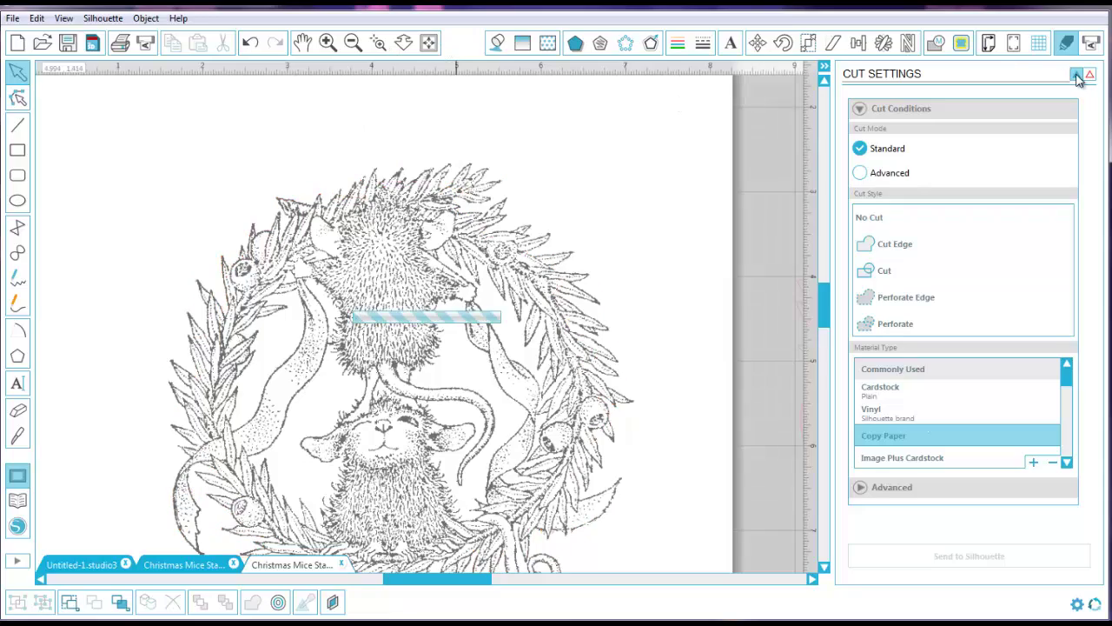
left_click(429, 43)
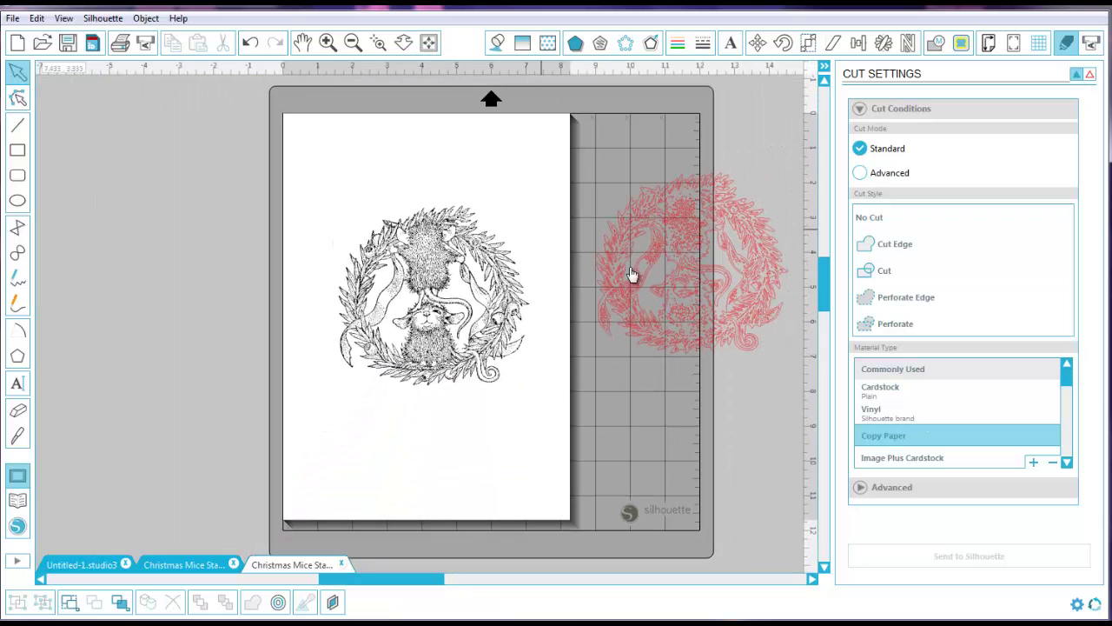
Move the red traced outline to the empty area left of the page
left_click_drag(634, 277, 135, 270)
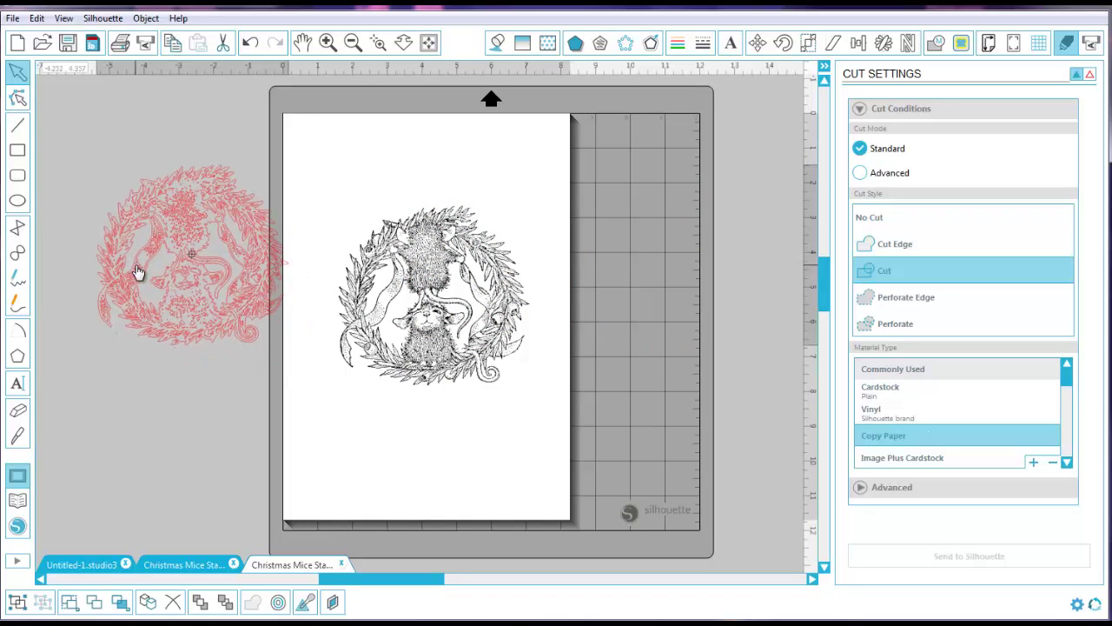
left_click(146, 254)
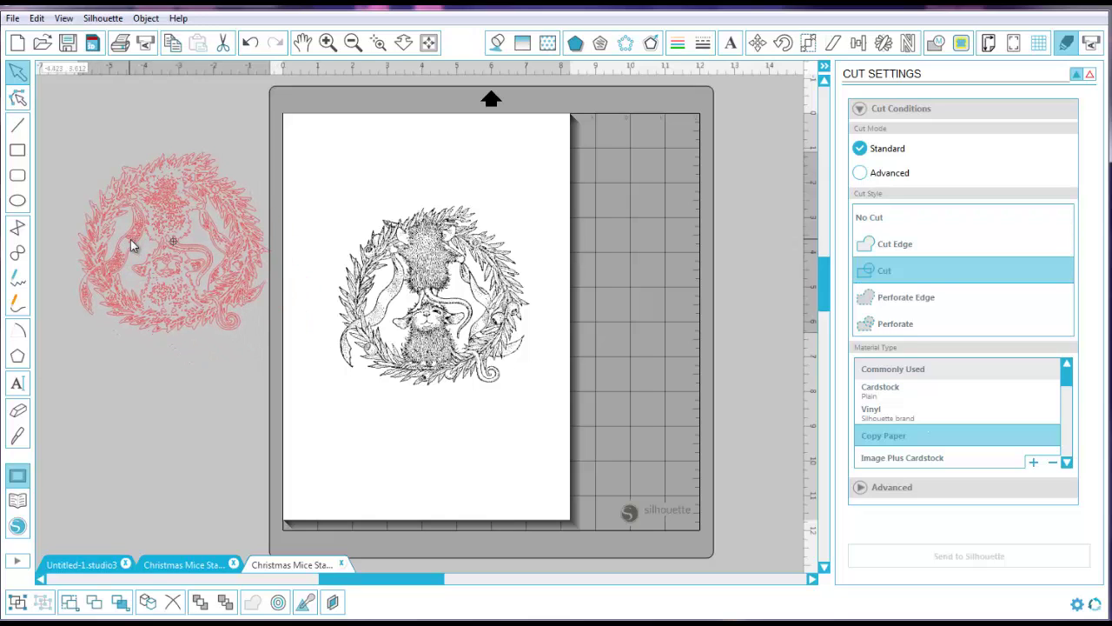
Release the compound path of the red traced outline beside the page and deselect its pieces
right_click(131, 246)
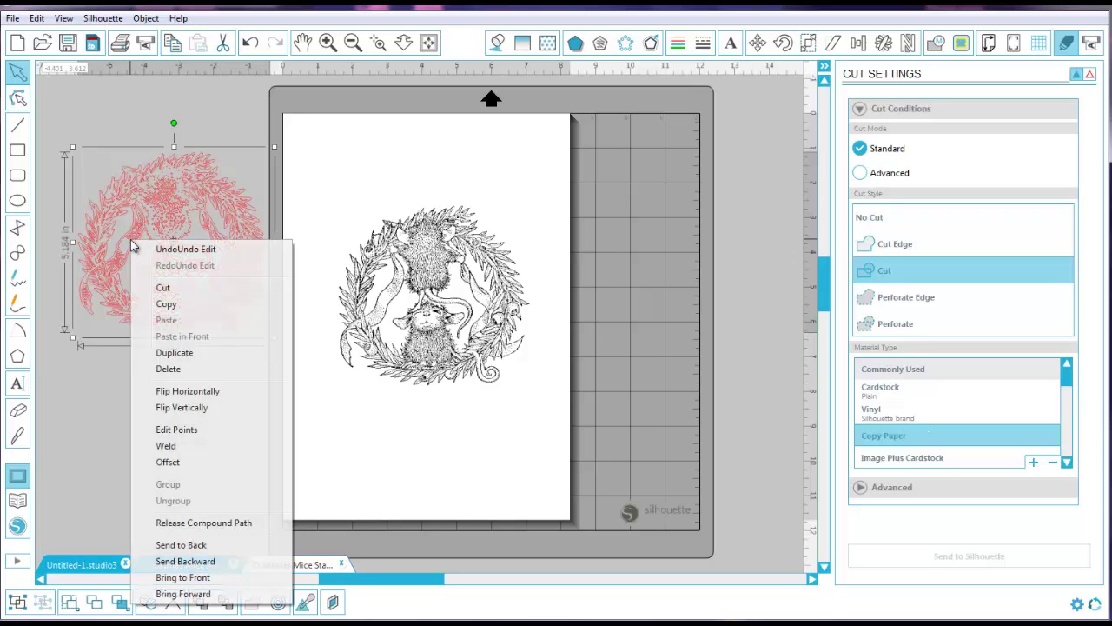
left_click(202, 524)
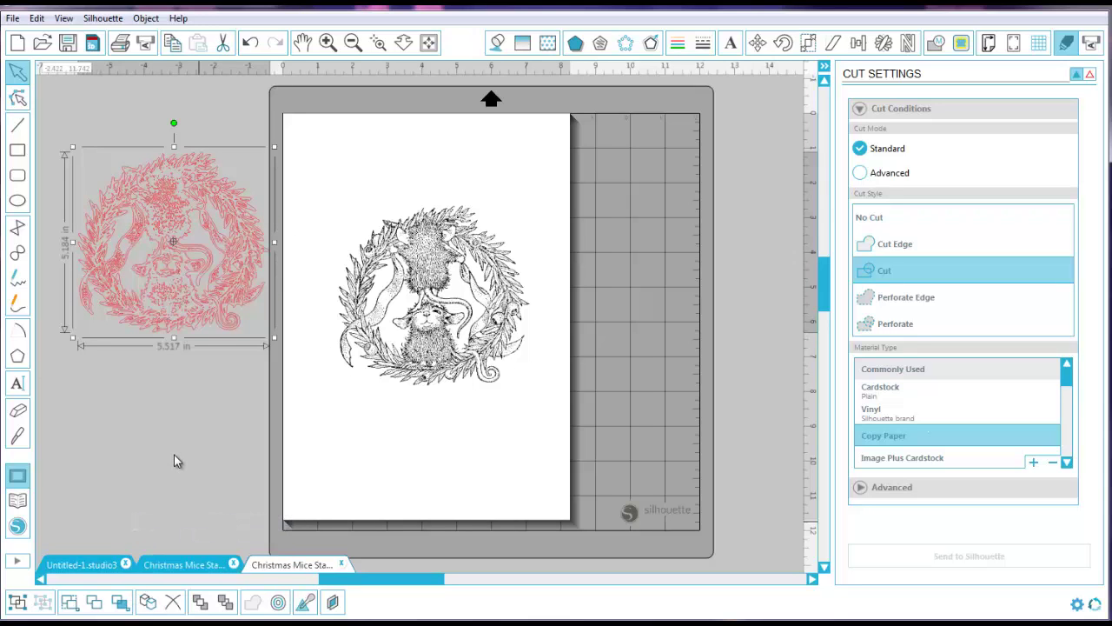
left_click(174, 462)
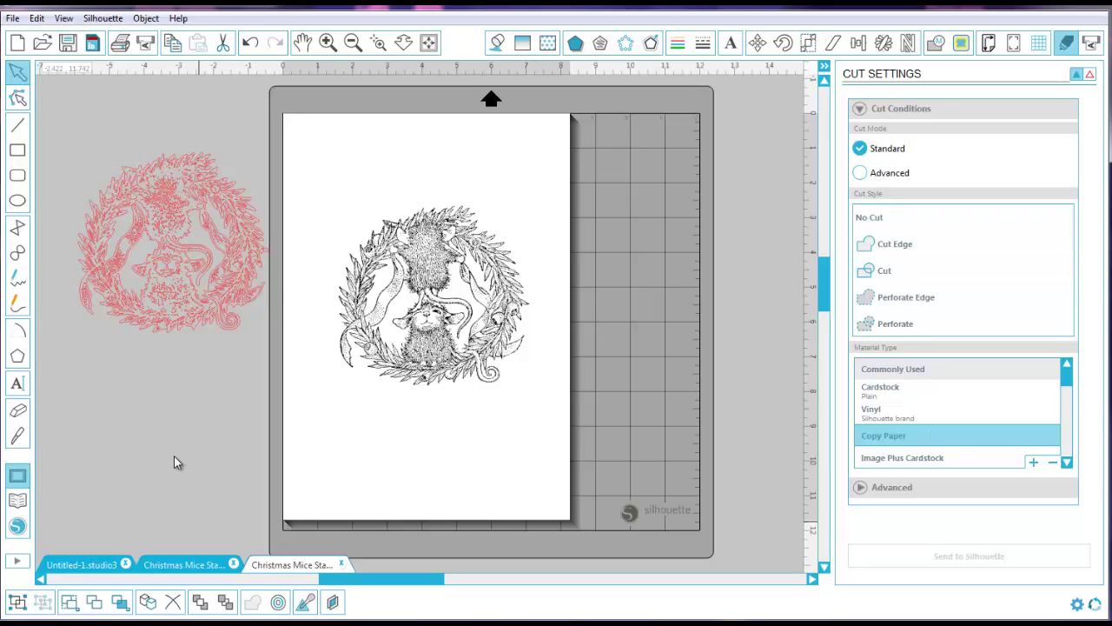
left_click(131, 236)
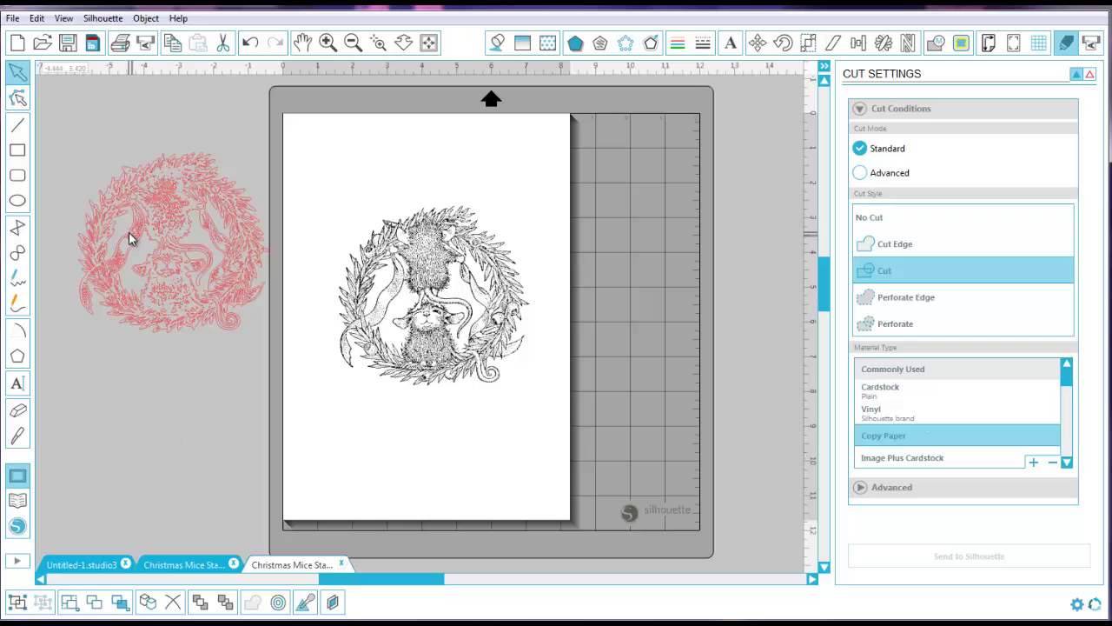
left_click(113, 340)
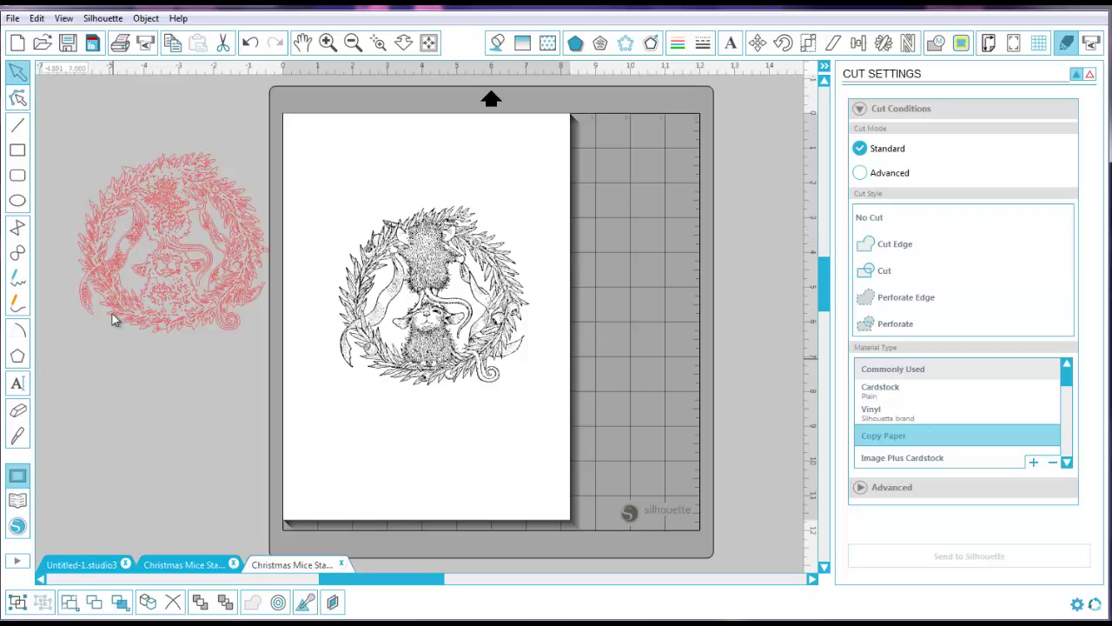
Move the traced opening beside the left ribbon and the opening around the tail onto the matching gaps in the wreath image
left_click(114, 259)
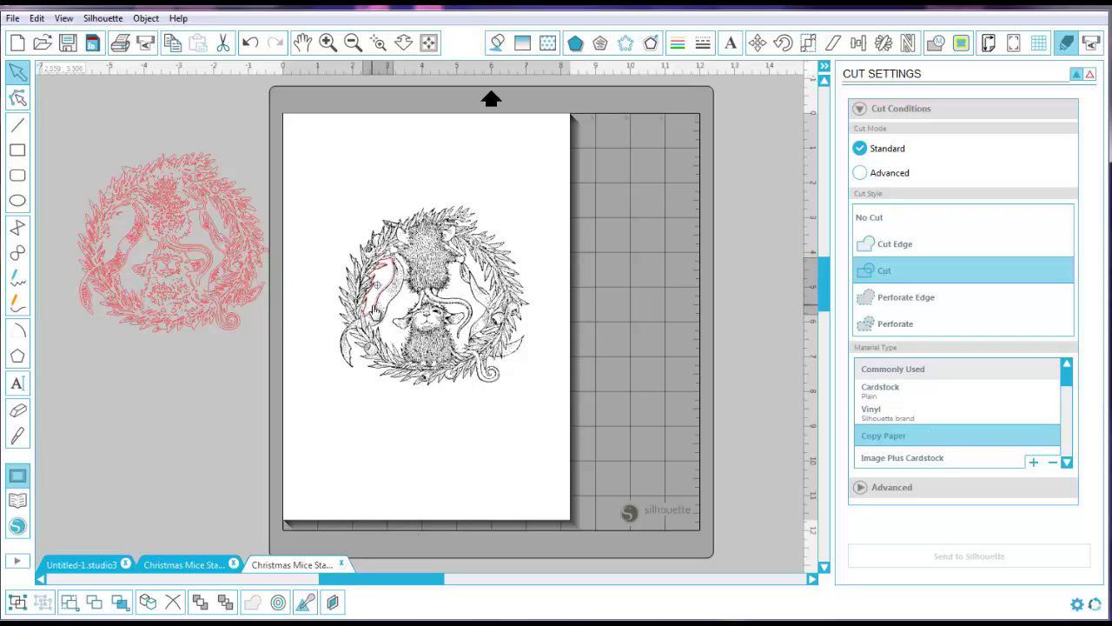
left_click(319, 292)
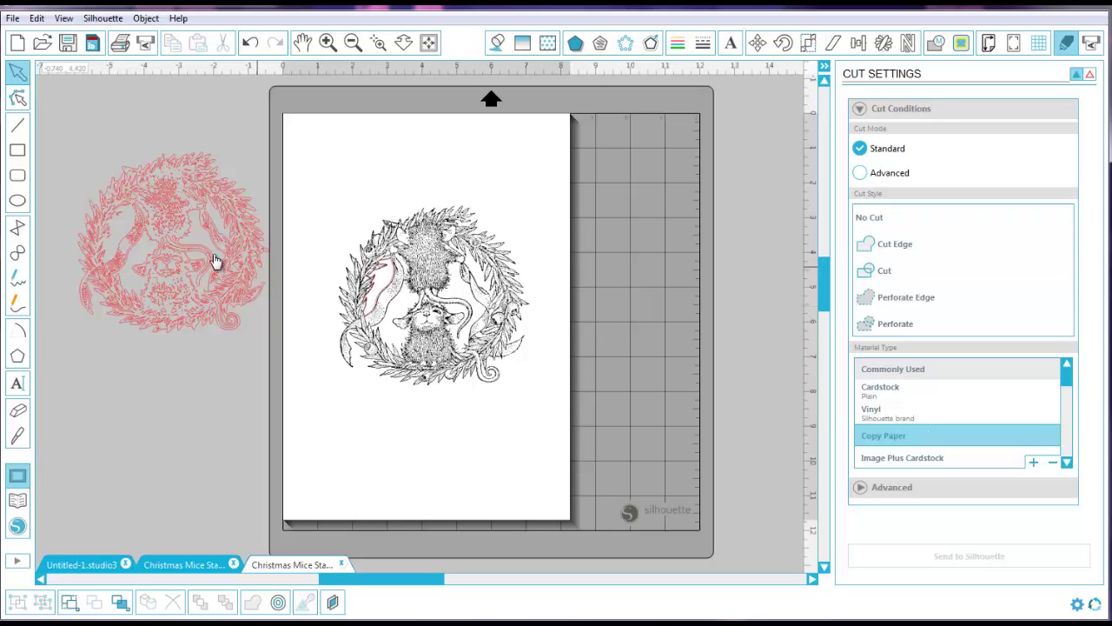
left_click_drag(195, 218, 455, 270)
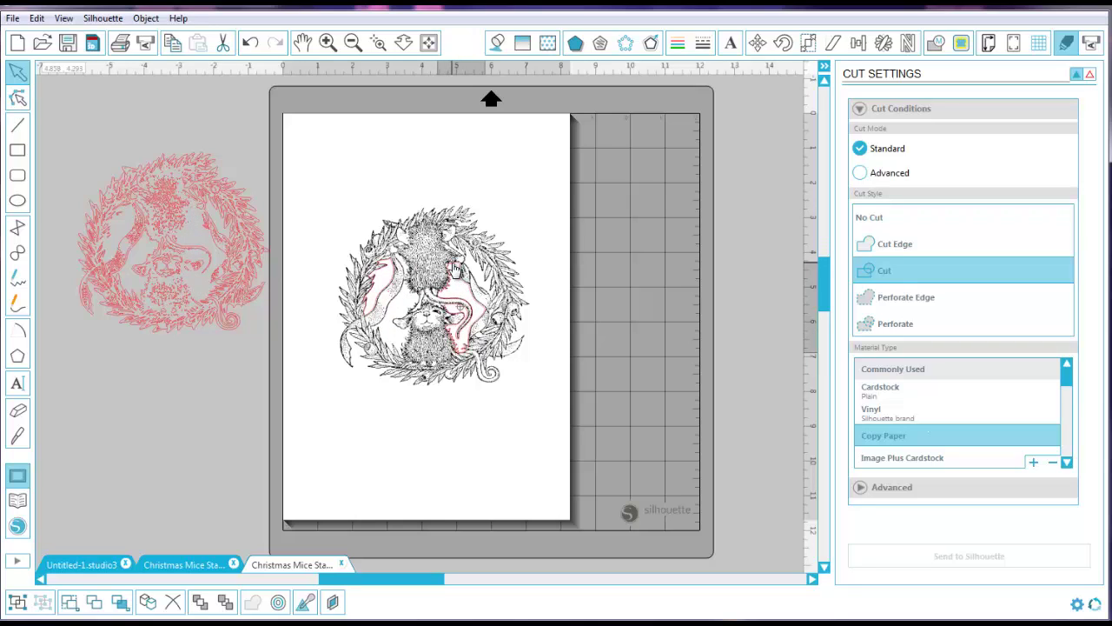
left_click(395, 296)
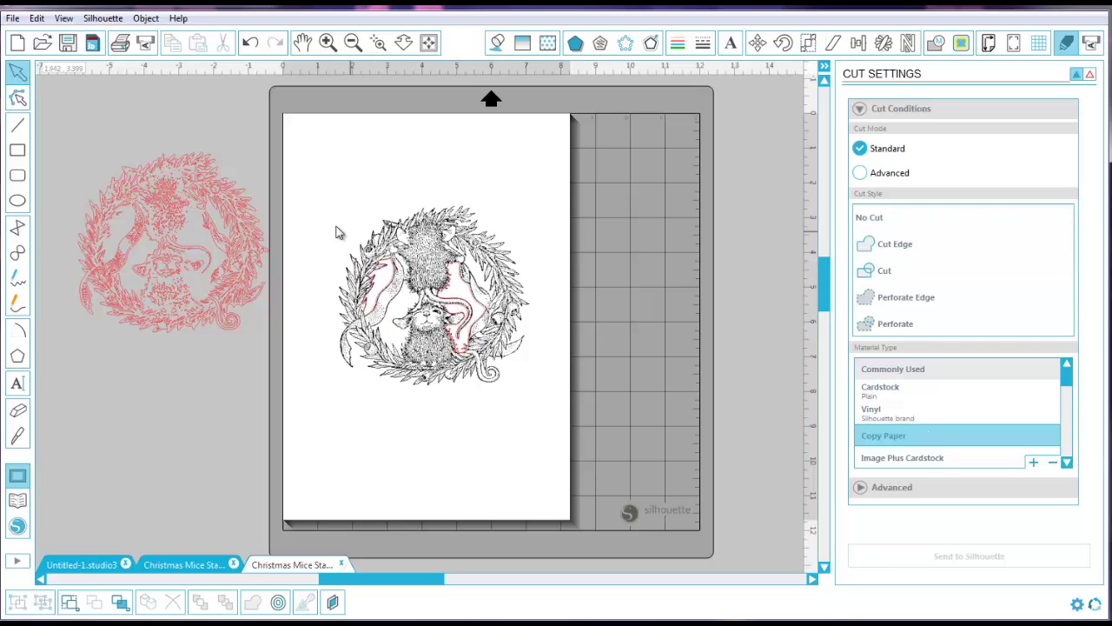
Examine the placed inner cut lines on the wreath up close and compare them with the middle Christmas Mice document
left_click(379, 45)
left_click_drag(314, 186, 547, 417)
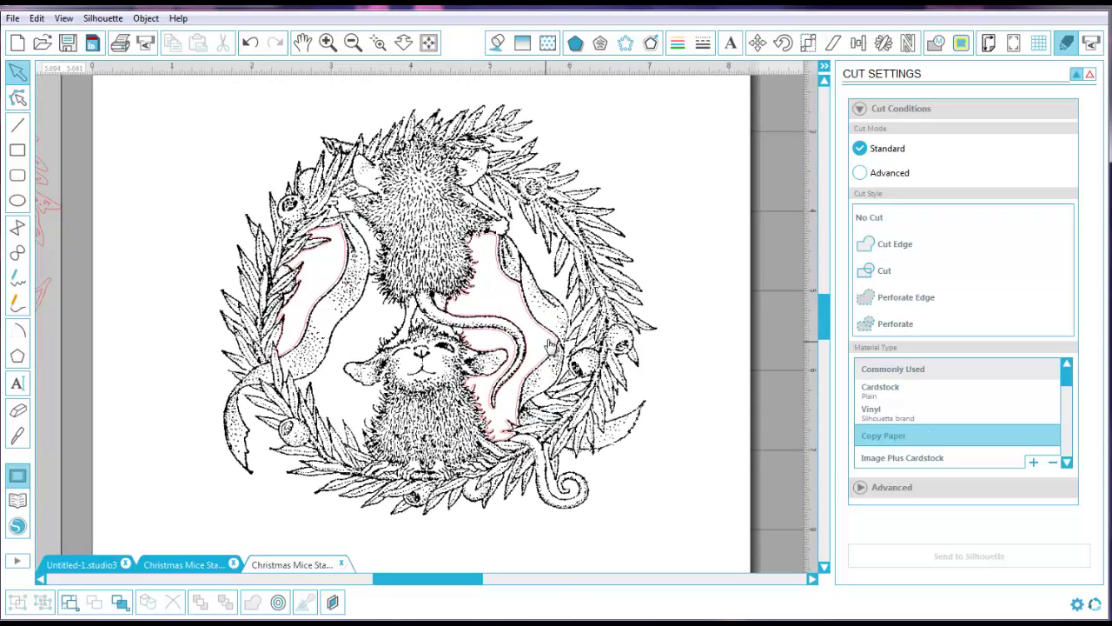
left_click(554, 344)
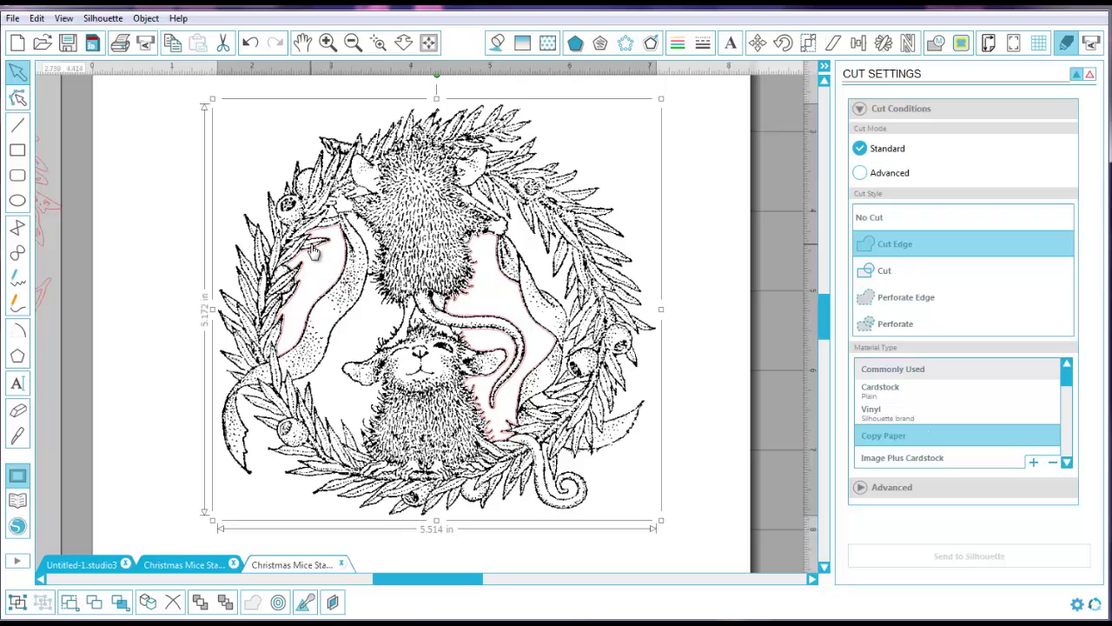
left_click(196, 567)
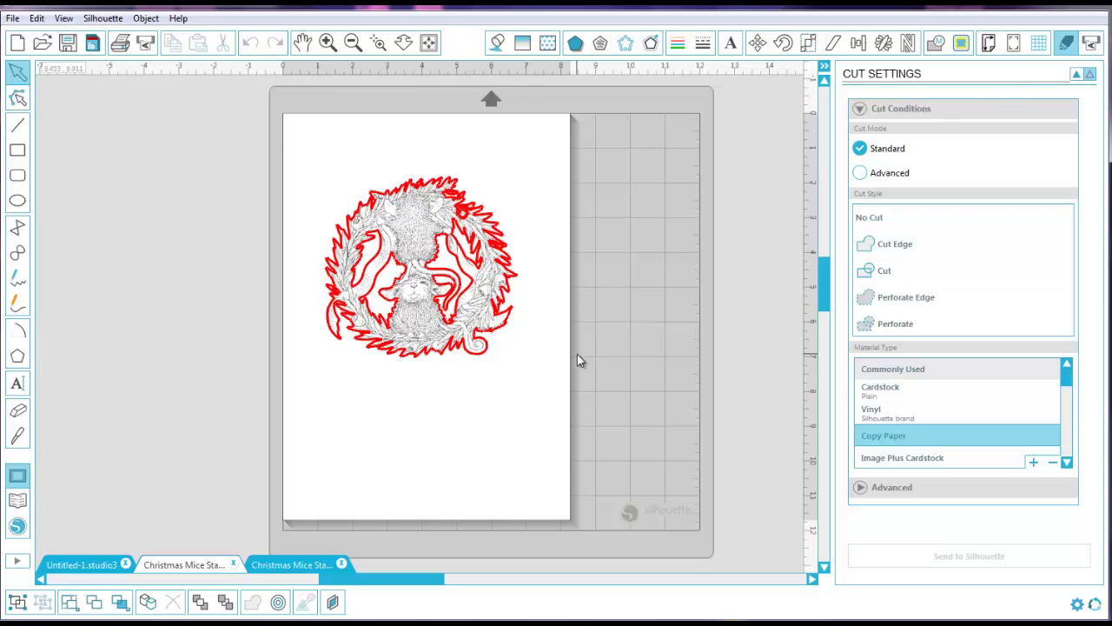
Switch to the Untitled-1.studio3 document and select a trace area around the whole lady drawing
left_click(83, 564)
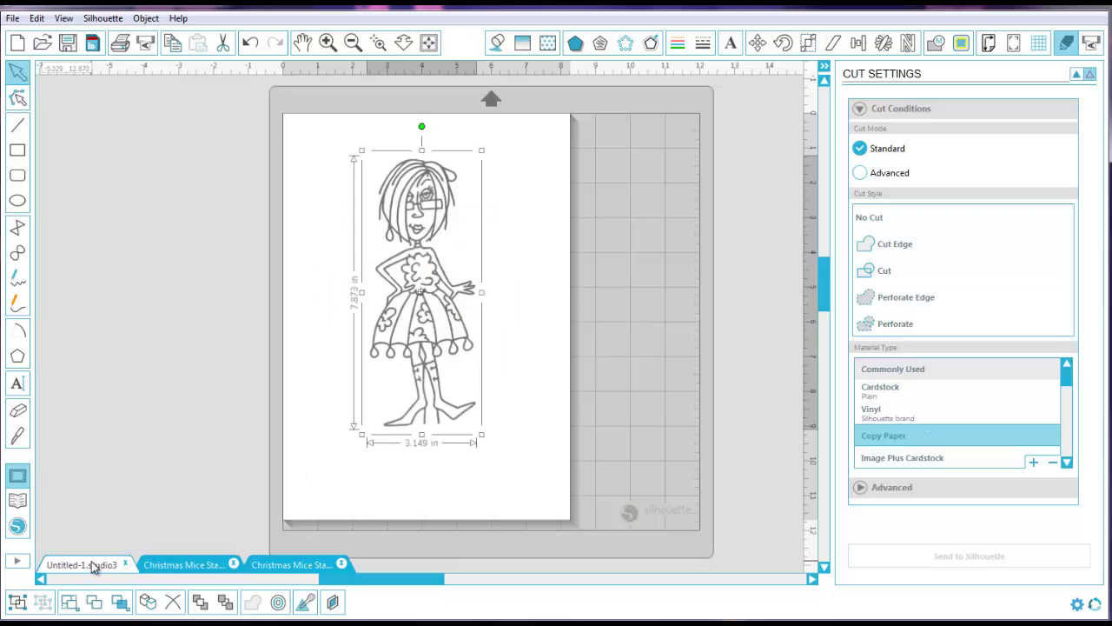
left_click(445, 402)
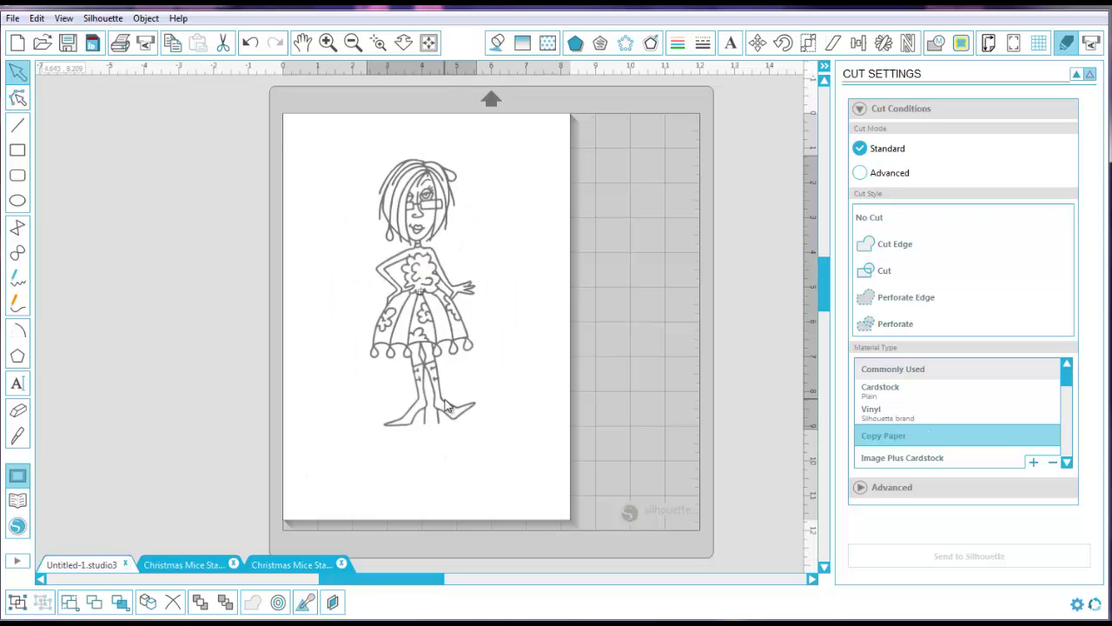
left_click(962, 47)
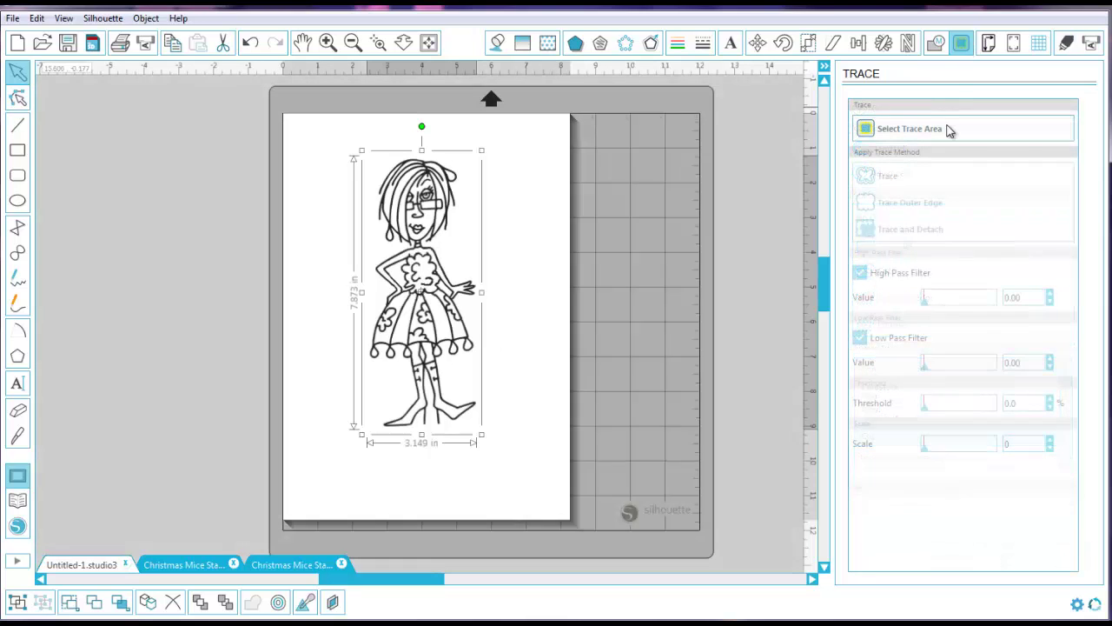
left_click(947, 130)
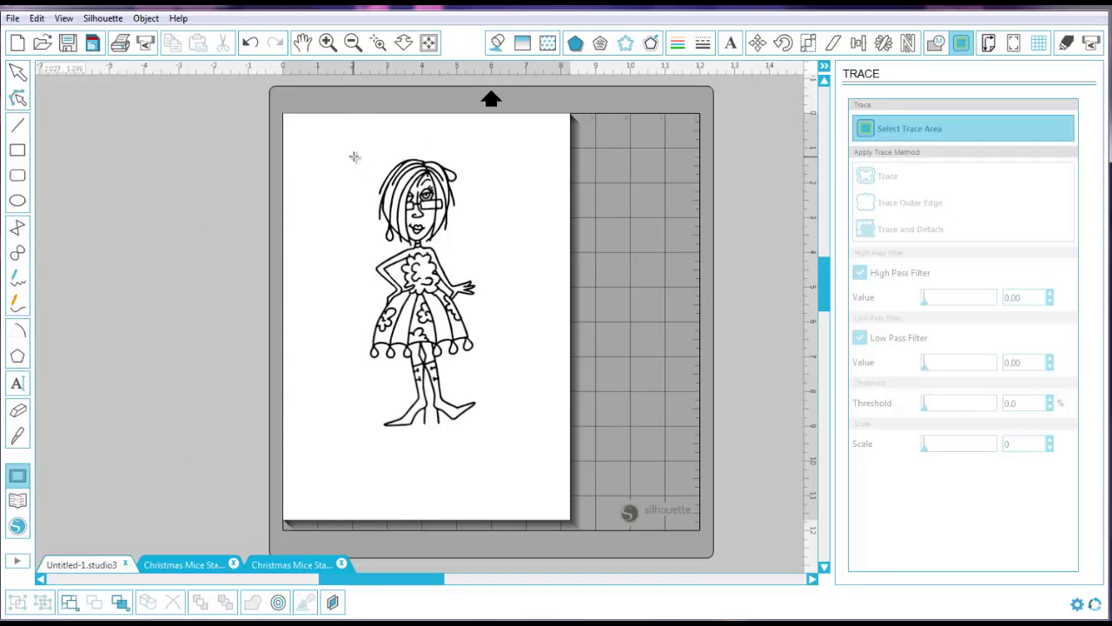
mouse_move(352, 145)
left_mouse_down()
mouse_move(444, 315)
mouse_move(458, 441)
mouse_move(492, 452)
left_mouse_up()
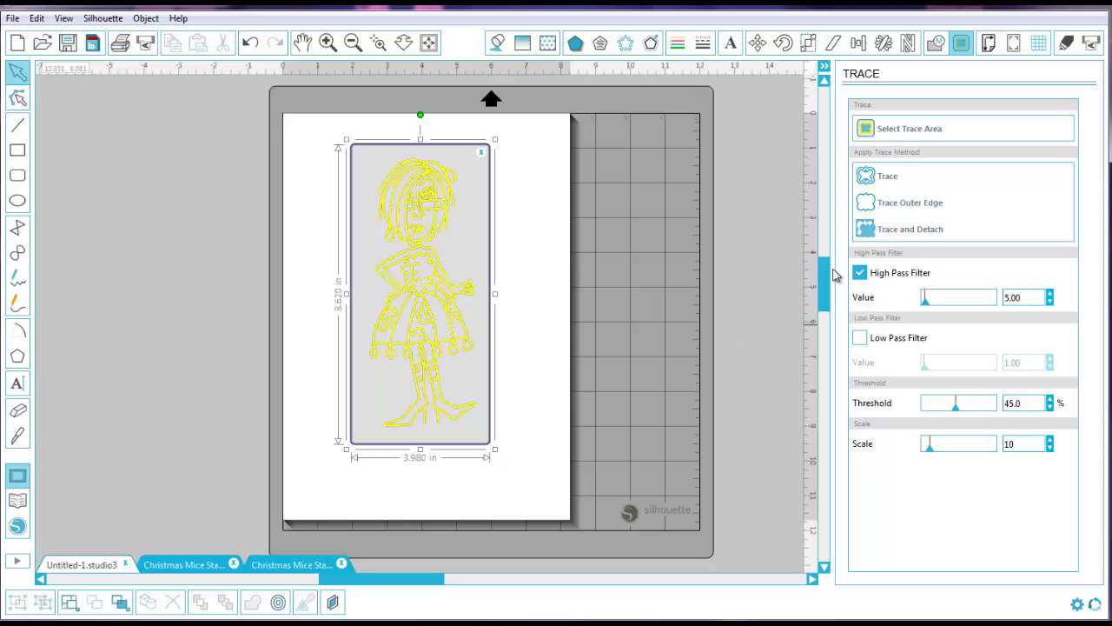
Turn the High Pass Filter off and the Low Pass Filter on, and trace the outer edge of the lady drawing
left_click(378, 43)
left_click_drag(352, 143, 493, 445)
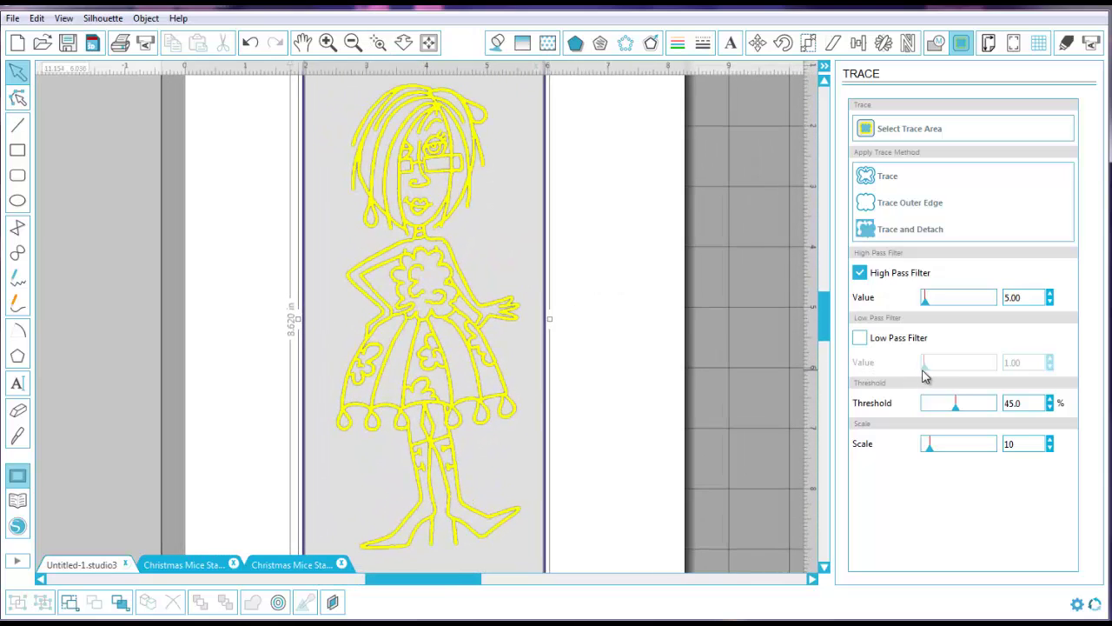
left_click(860, 272)
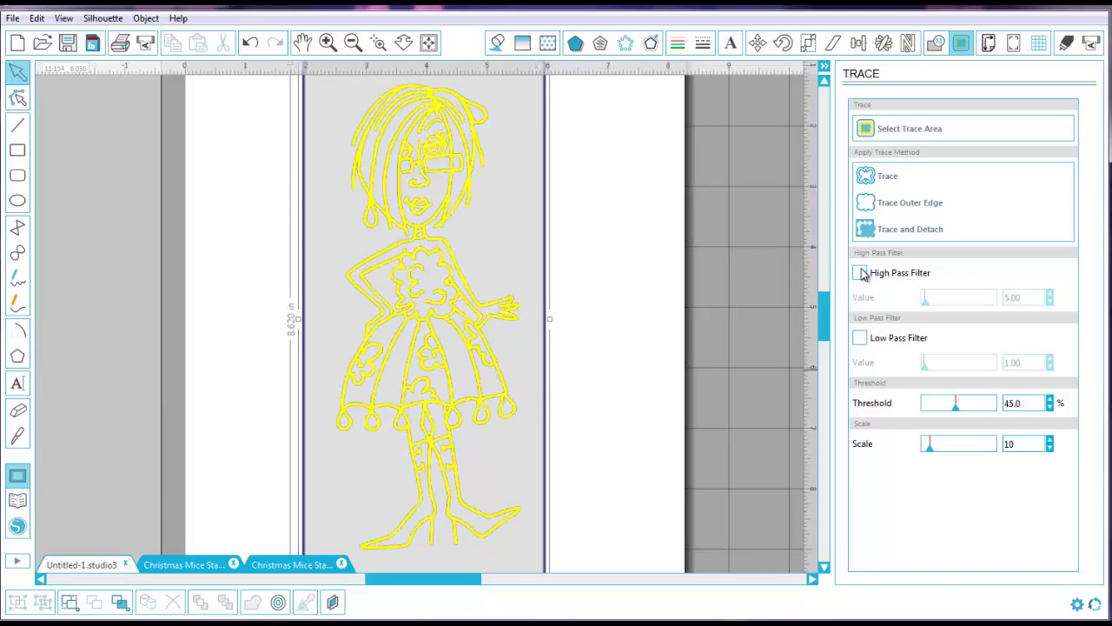
left_click(861, 338)
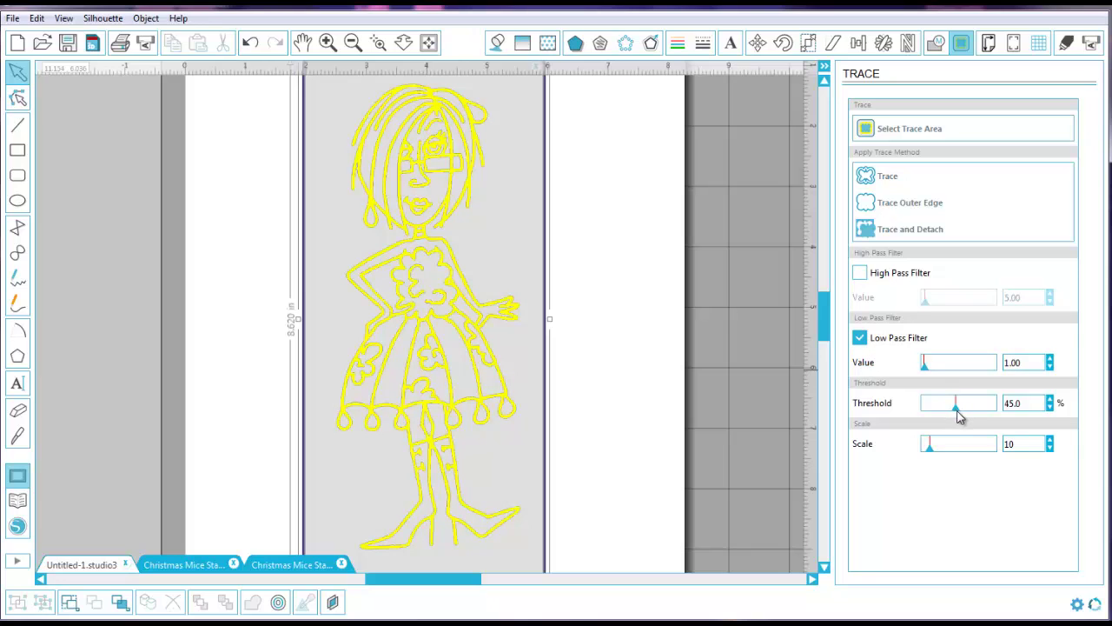
left_click(901, 203)
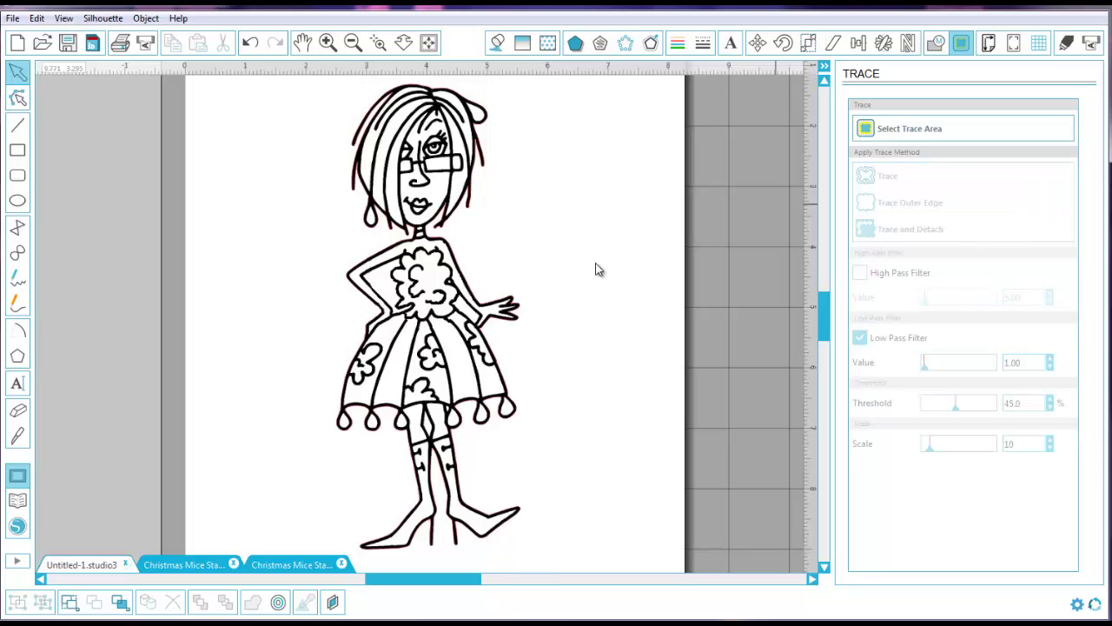
Move the lady drawing right, off its traced outline, and shift the red outline left across the page's left edge
left_click_drag(463, 298, 615, 294)
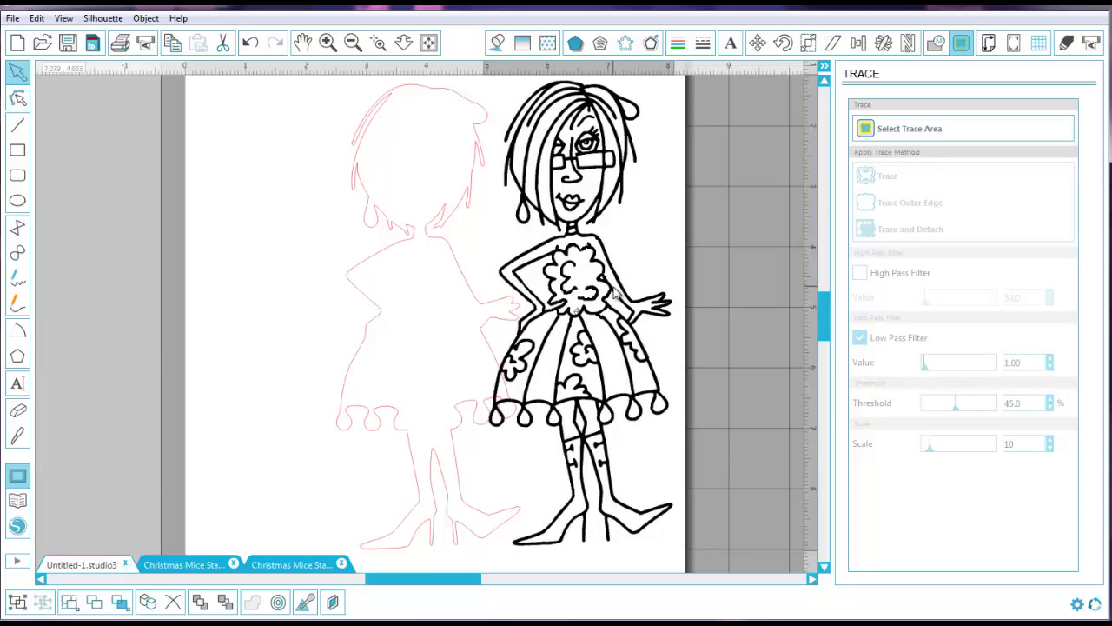
left_click(464, 288)
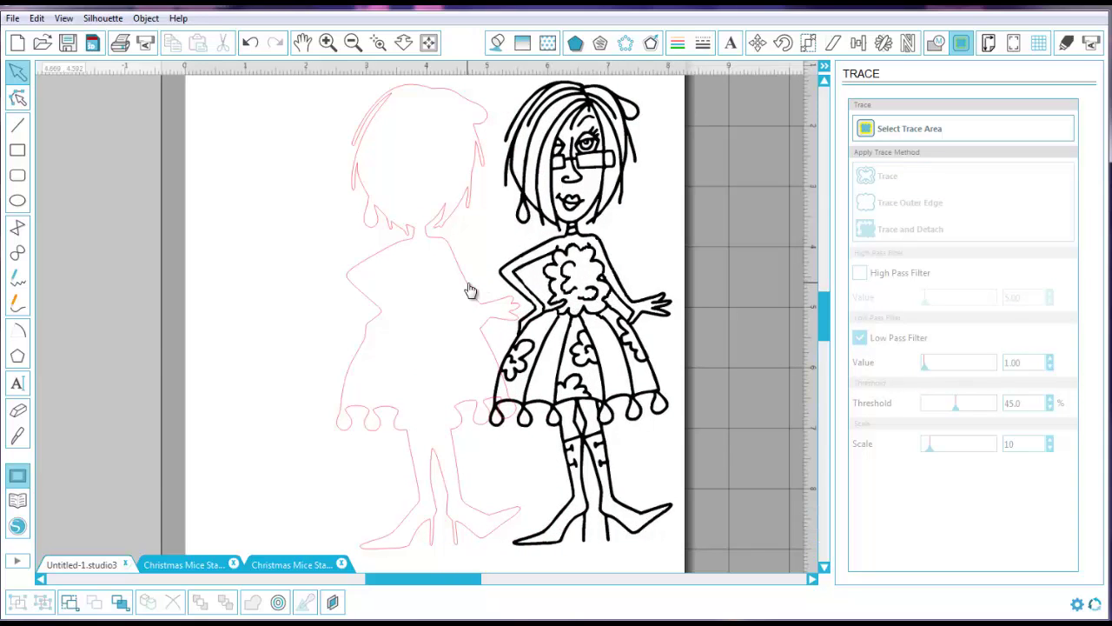
mouse_move(469, 289)
left_mouse_down()
mouse_move(223, 280)
mouse_move(307, 285)
left_mouse_up()
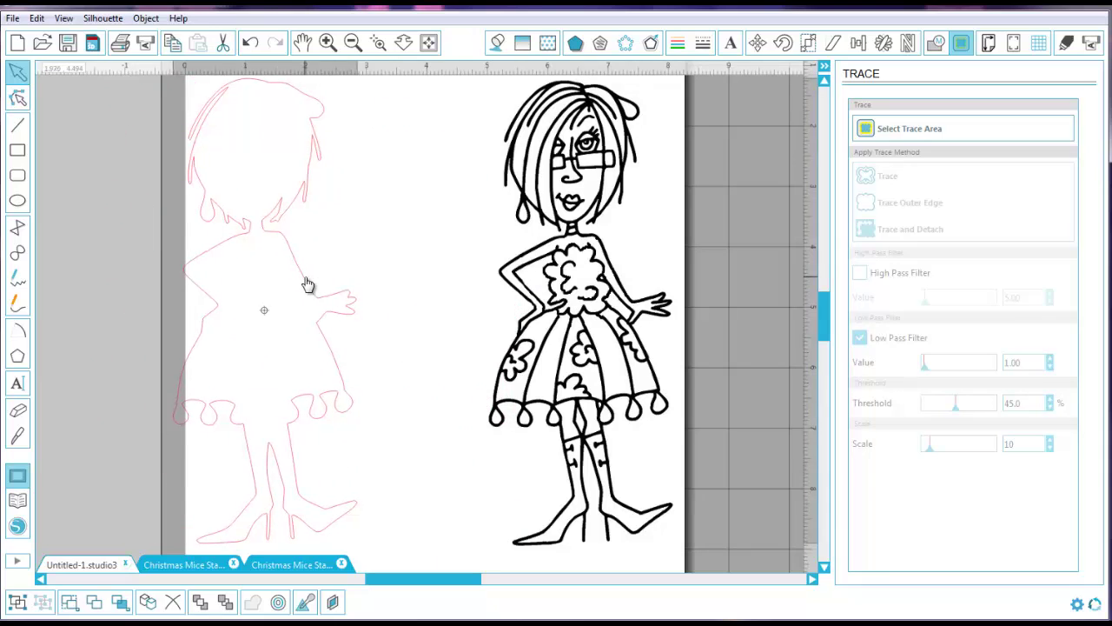
left_click(408, 278)
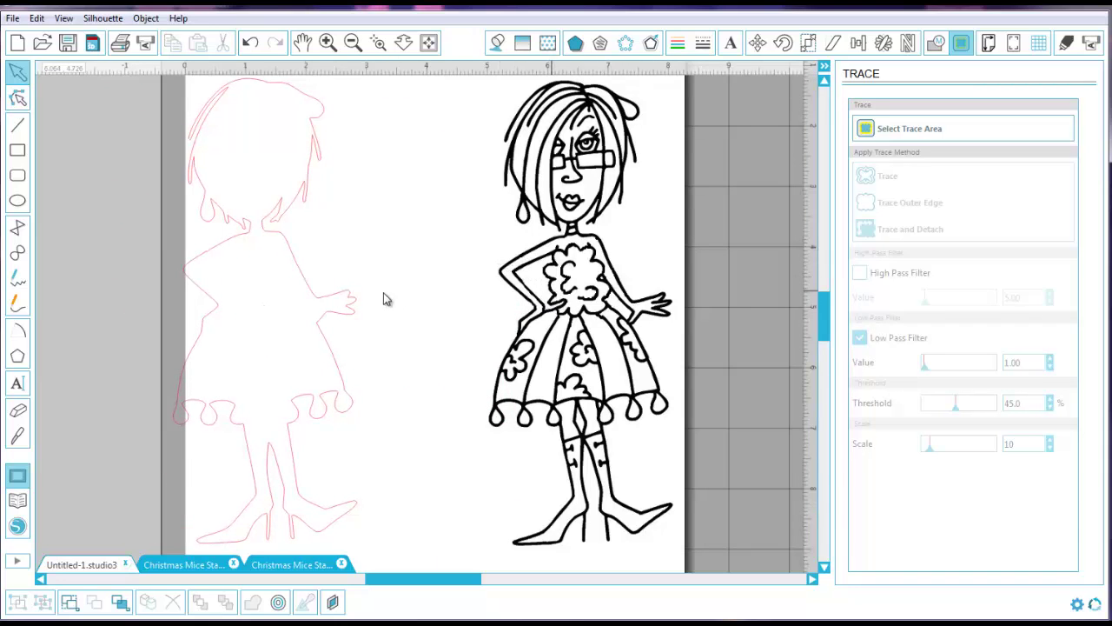
mouse_move(318, 304)
left_mouse_down()
mouse_move(214, 300)
mouse_move(228, 299)
left_mouse_up()
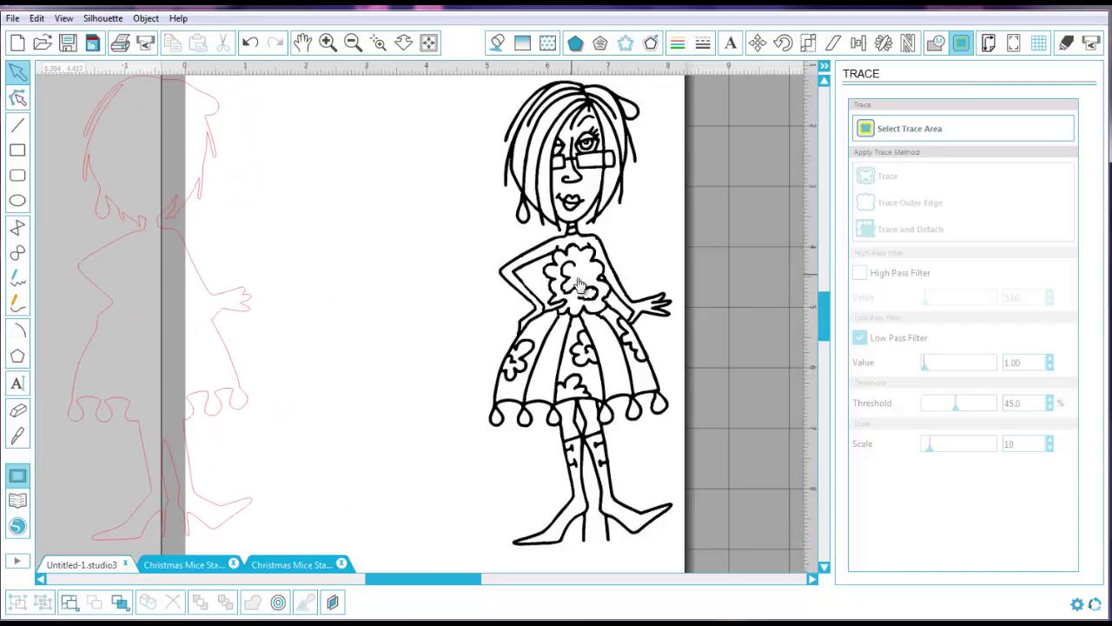
Move the lady drawing back toward the middle of the page and select a new trace area around it
left_click_drag(580, 284, 452, 289)
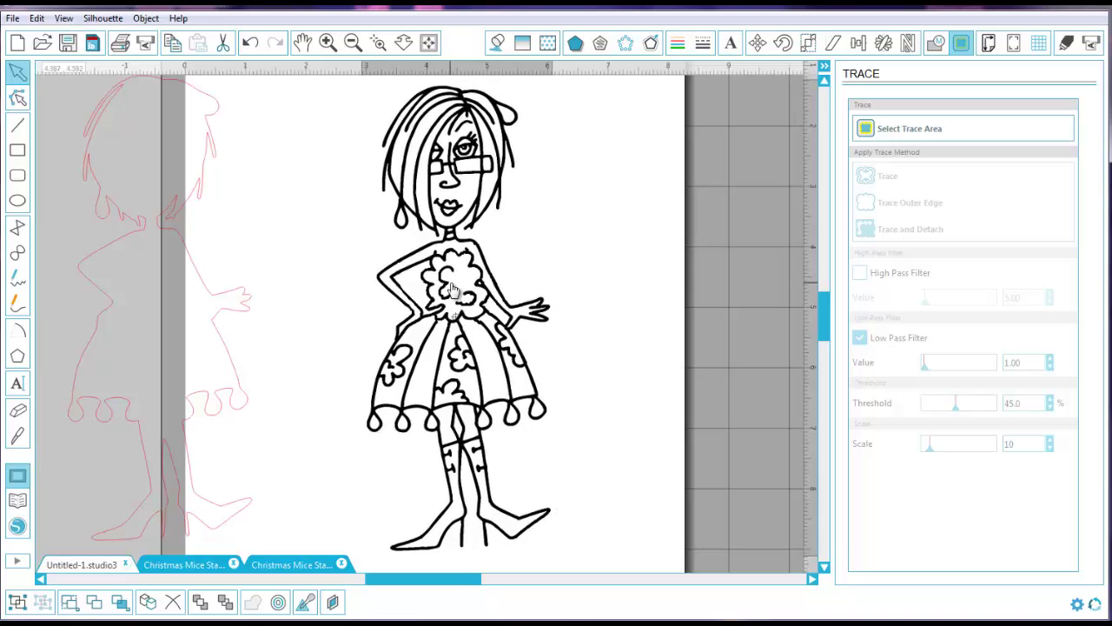
left_click(599, 270)
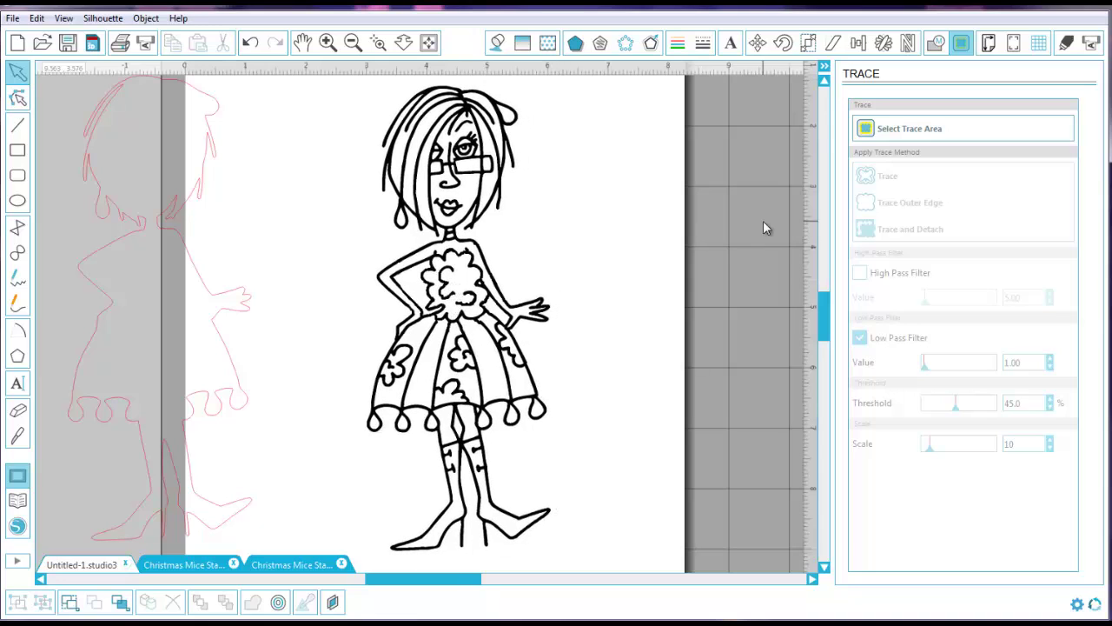
left_click(920, 131)
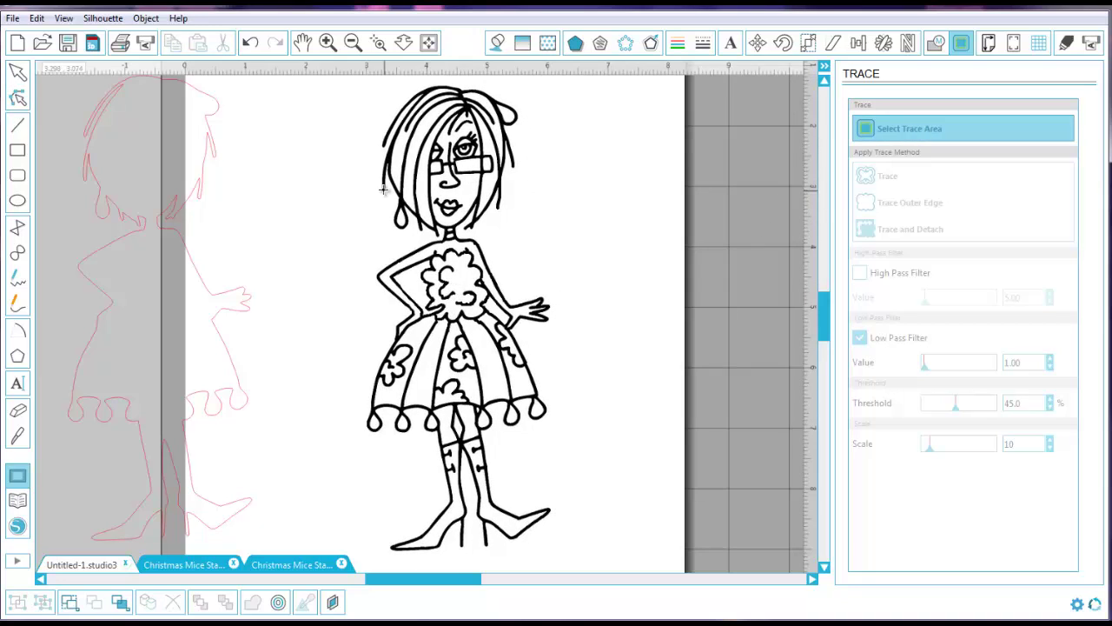
mouse_move(332, 83)
left_mouse_down()
mouse_move(412, 323)
mouse_move(504, 488)
mouse_move(585, 559)
left_mouse_up()
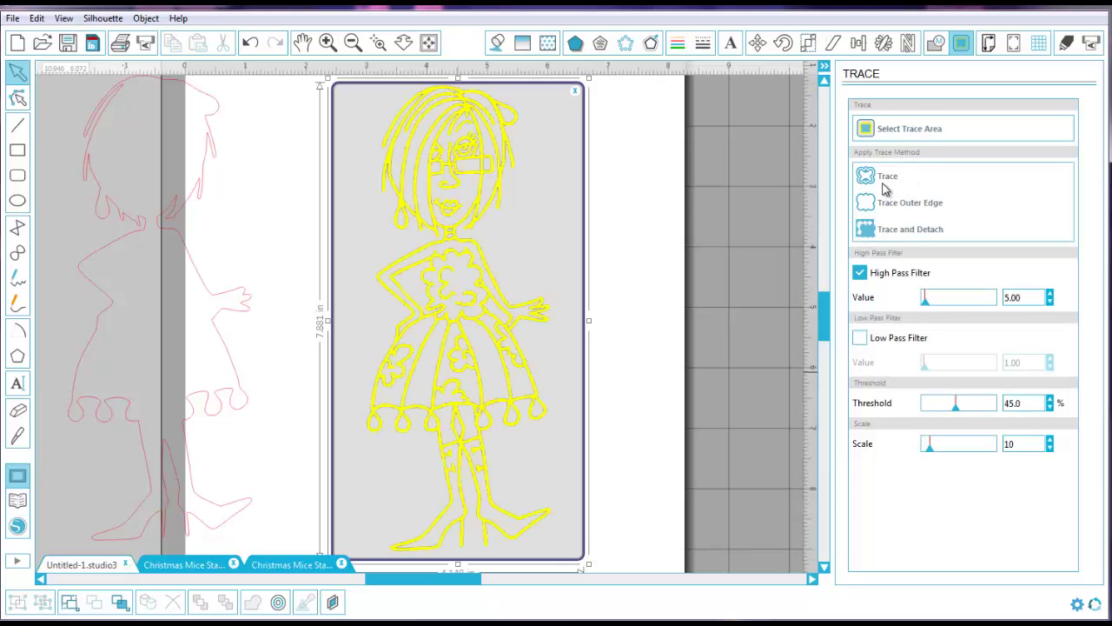
Turn the High Pass Filter off and the Low Pass Filter on, and apply Trace and Detach to the lady drawing
left_click(860, 273)
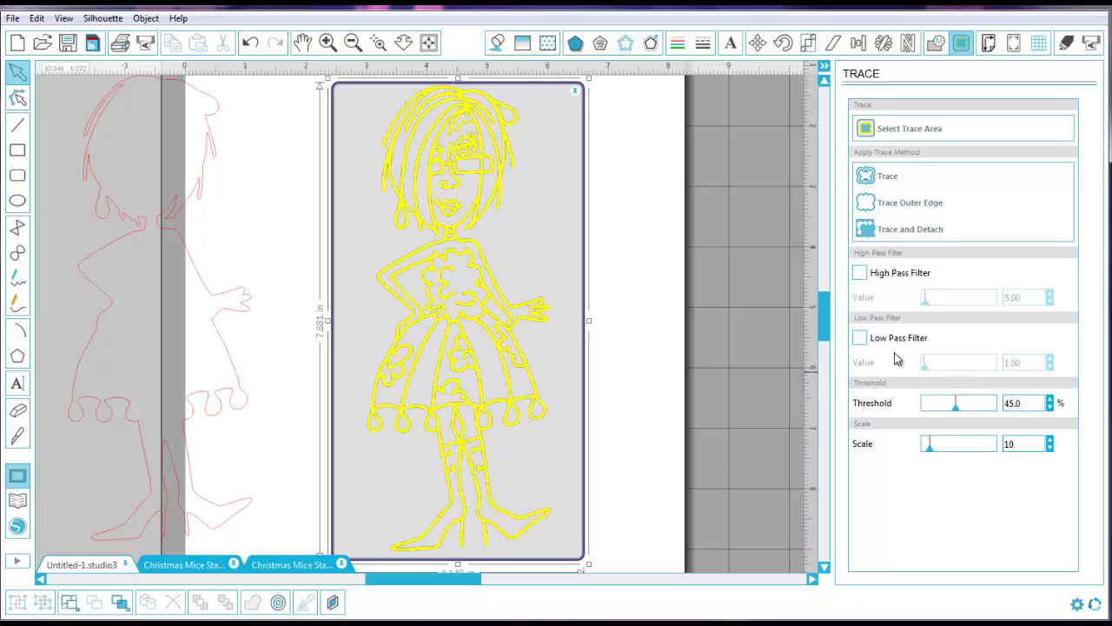
left_click(860, 338)
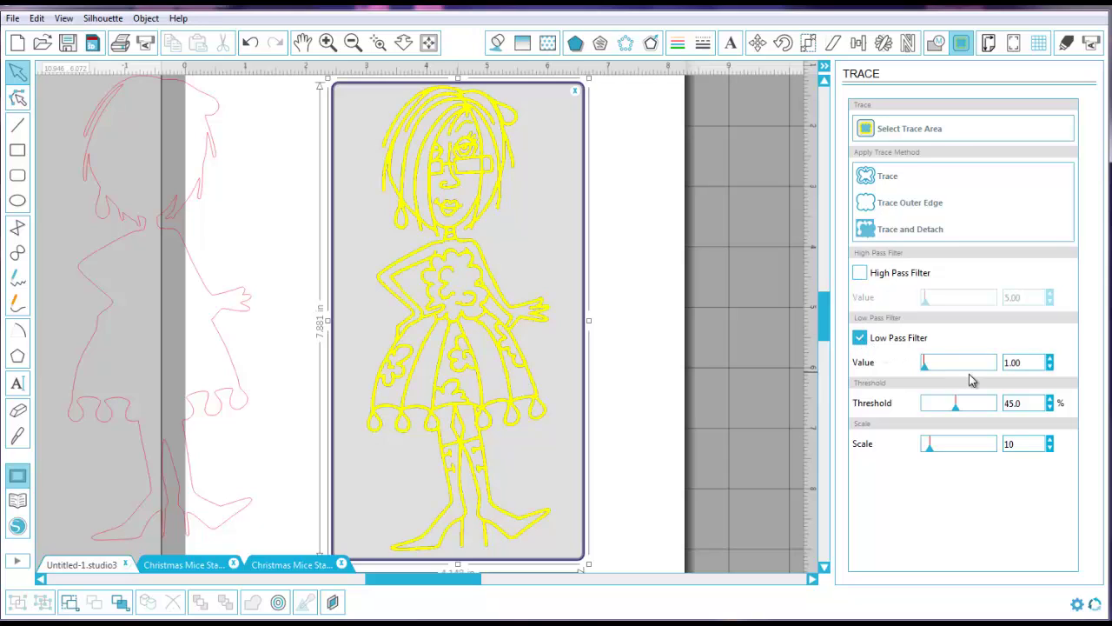
left_click(913, 230)
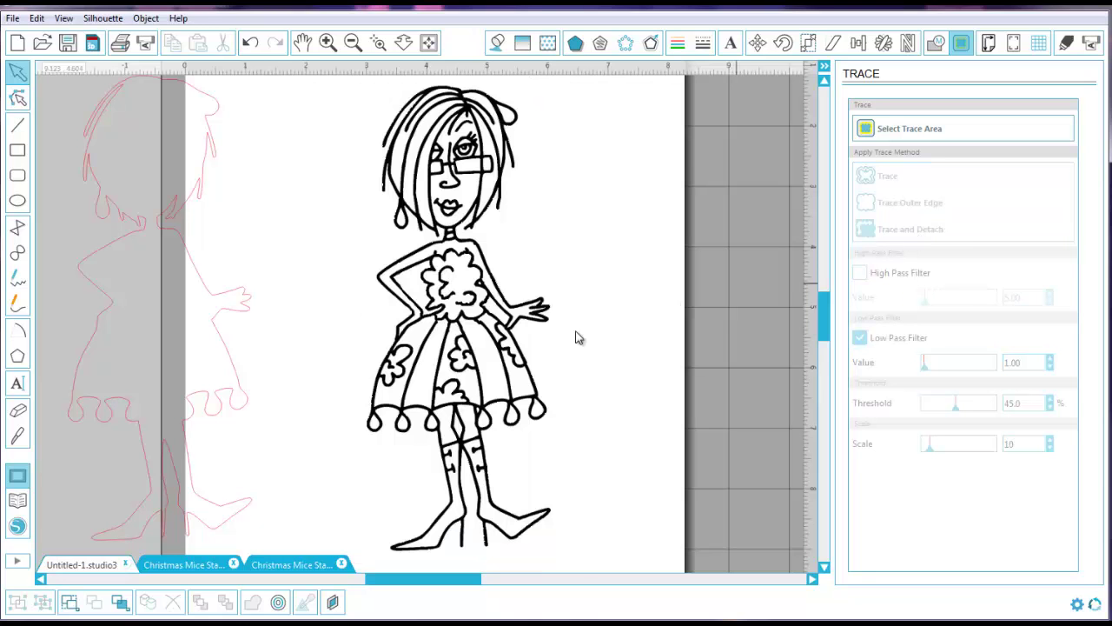
Move the detached lady drawing over the page's right edge and delete the leftover background outline
left_click_drag(484, 346, 690, 345)
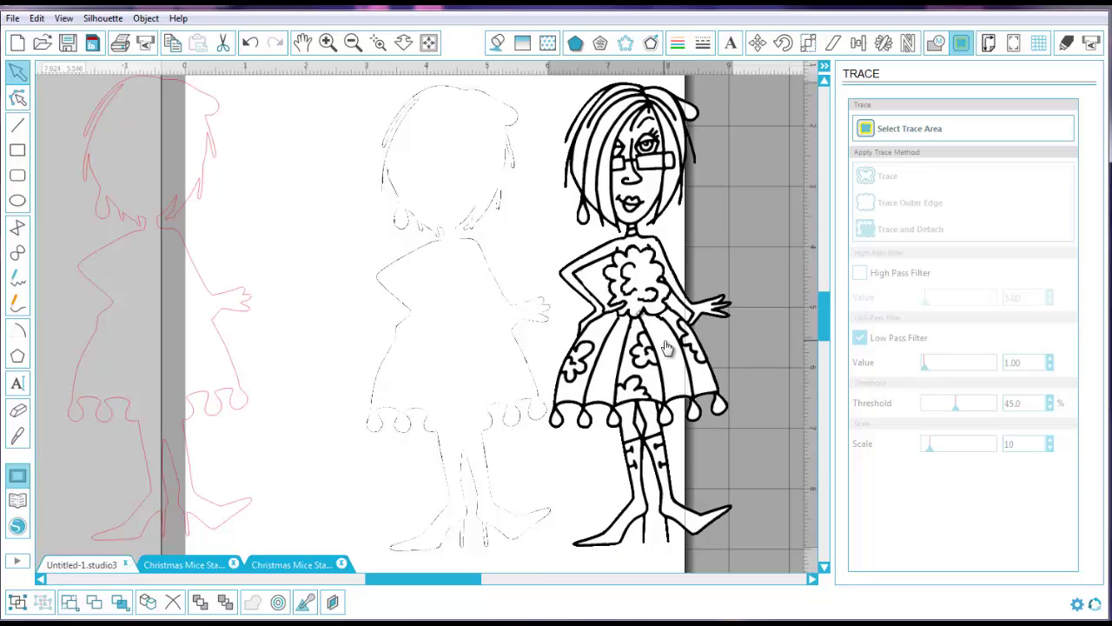
left_click_drag(526, 313, 489, 319)
left_click(490, 319)
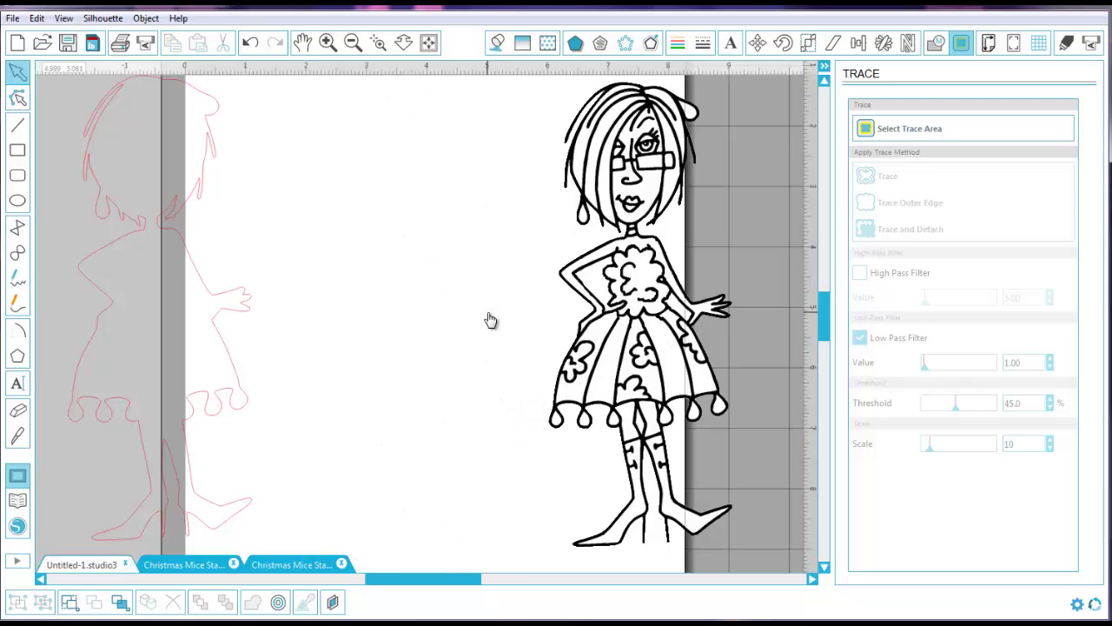
Return the detached lady drawing to the middle of the page and select a trace area around it
left_click_drag(631, 328, 440, 335)
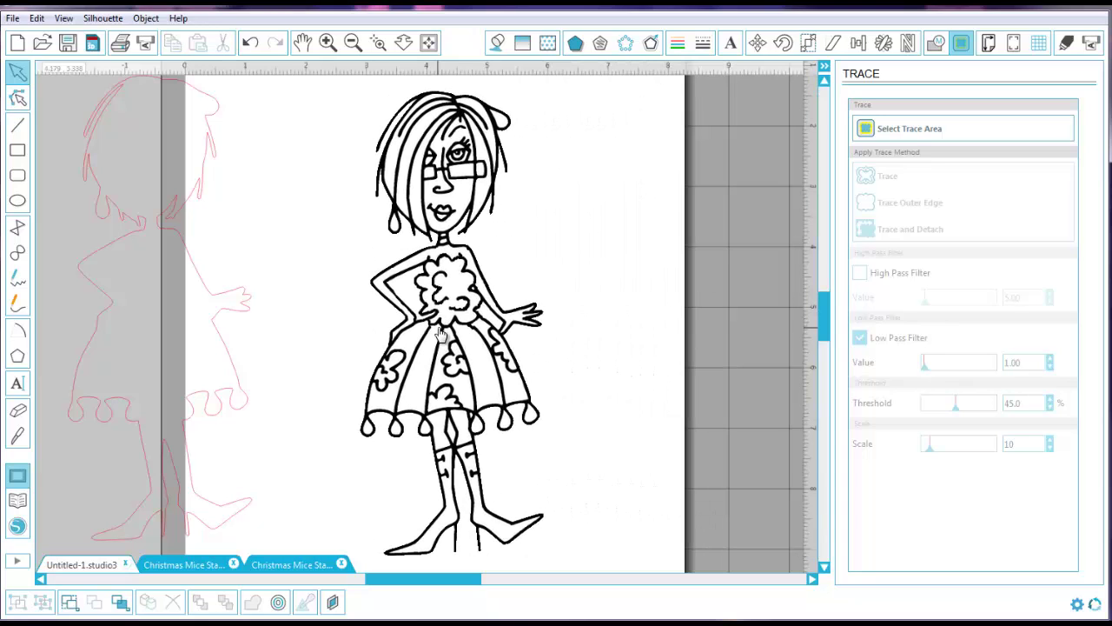
left_click(889, 131)
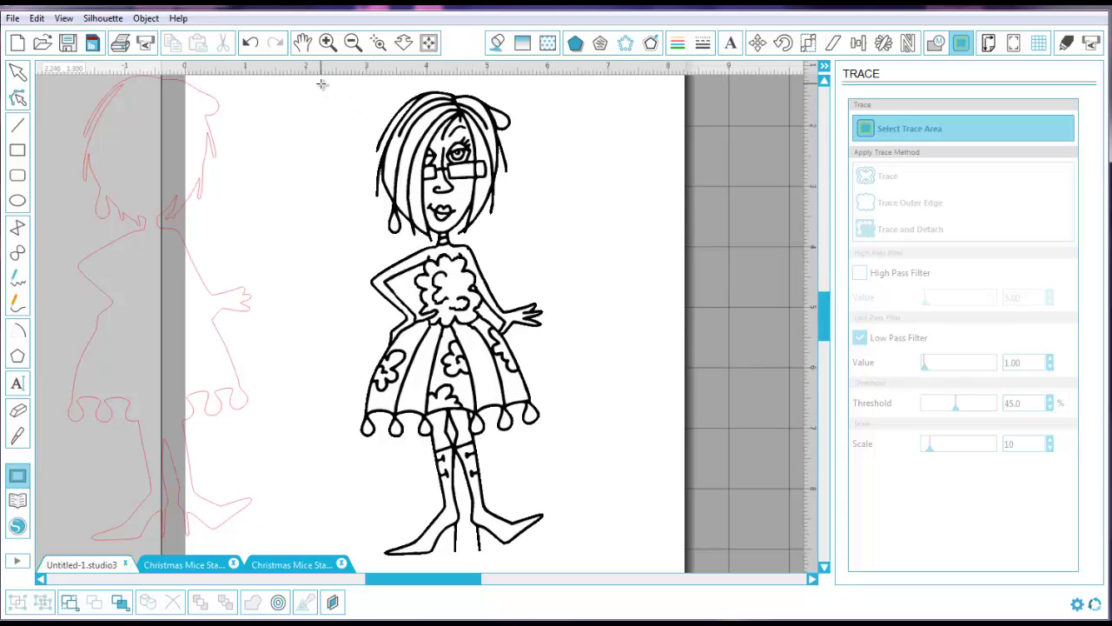
mouse_move(322, 84)
left_mouse_down()
mouse_move(450, 356)
mouse_move(540, 471)
mouse_move(585, 563)
left_mouse_up()
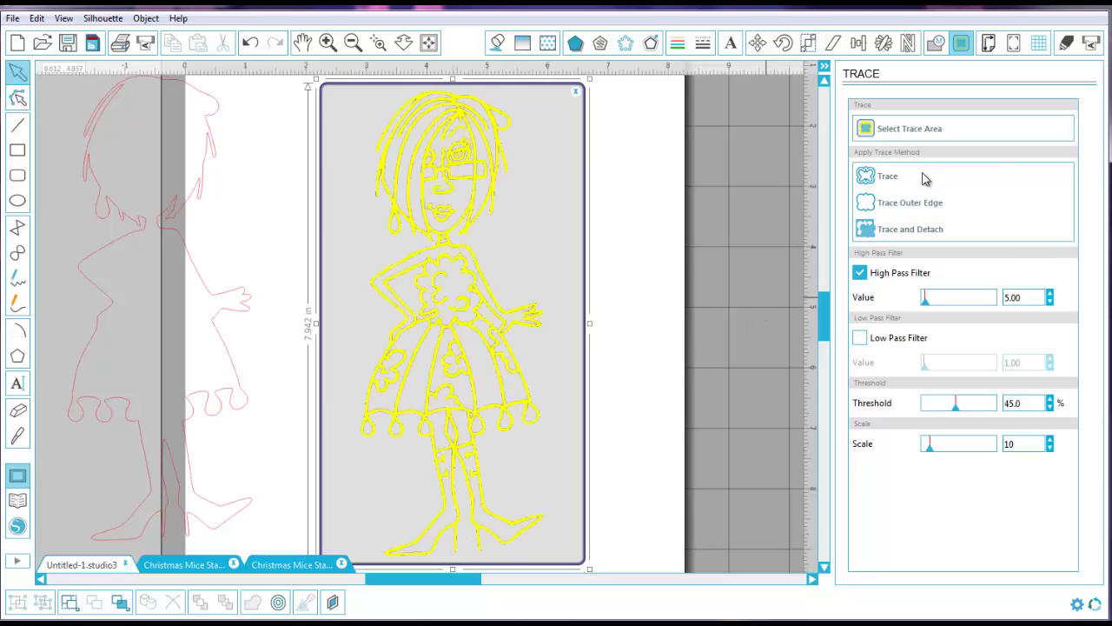
Trace the lady drawing with only the Low Pass Filter on and move the resulting cut lines left off the drawing
left_click(859, 273)
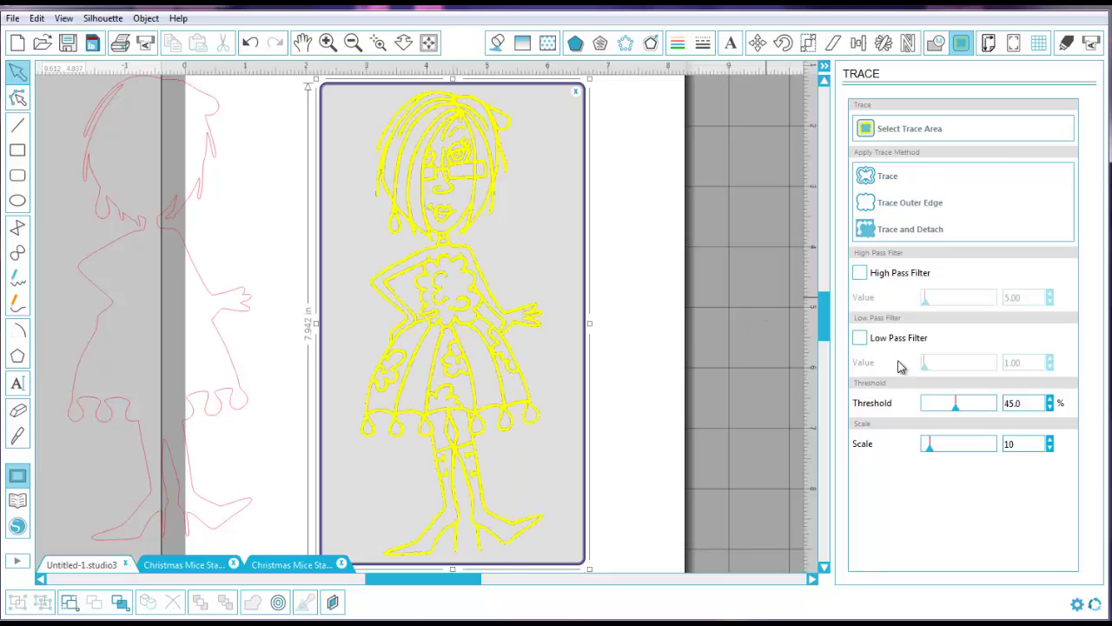
left_click(861, 338)
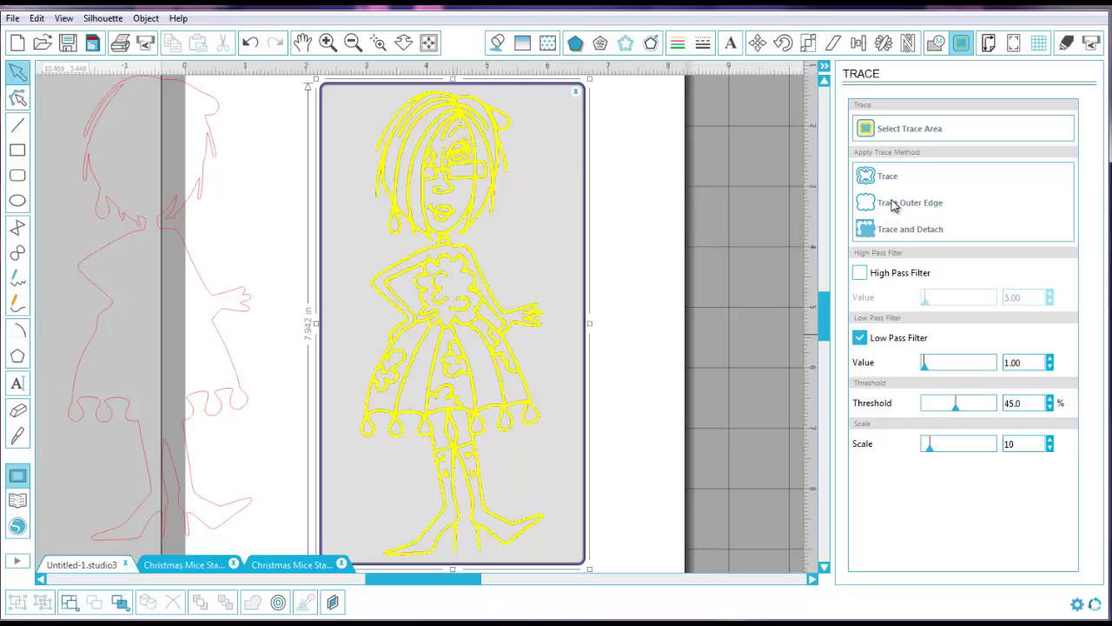
left_click(881, 178)
mouse_move(464, 372)
left_mouse_down()
mouse_move(658, 378)
mouse_move(286, 339)
left_mouse_up()
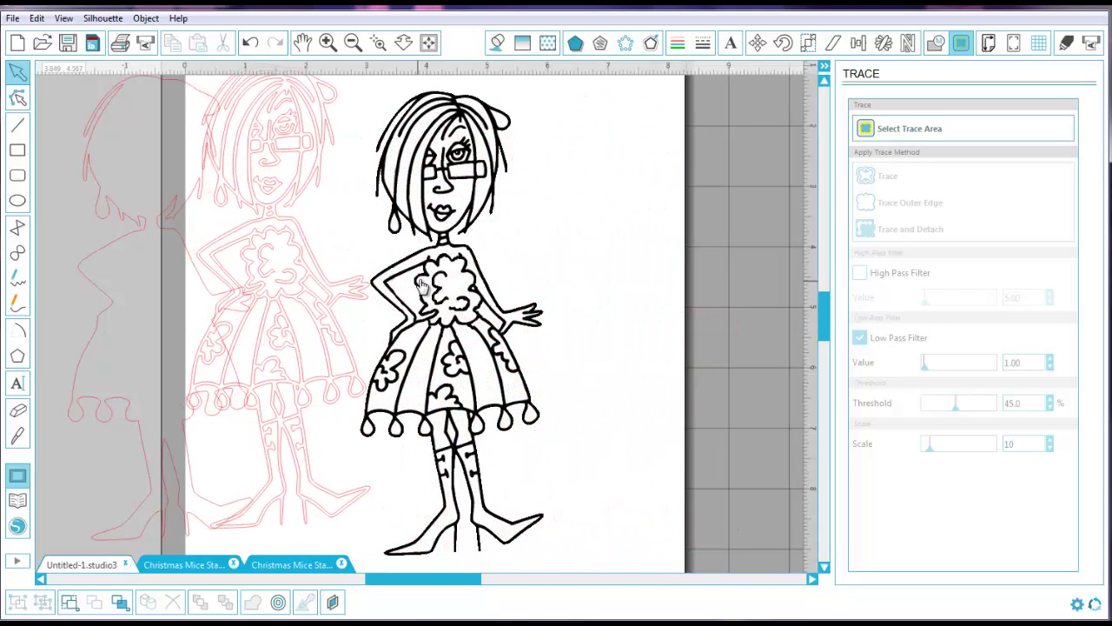
Move the lady drawing right, clear of the detailed trace, and place the red outer outline over it
left_click_drag(420, 287, 546, 290)
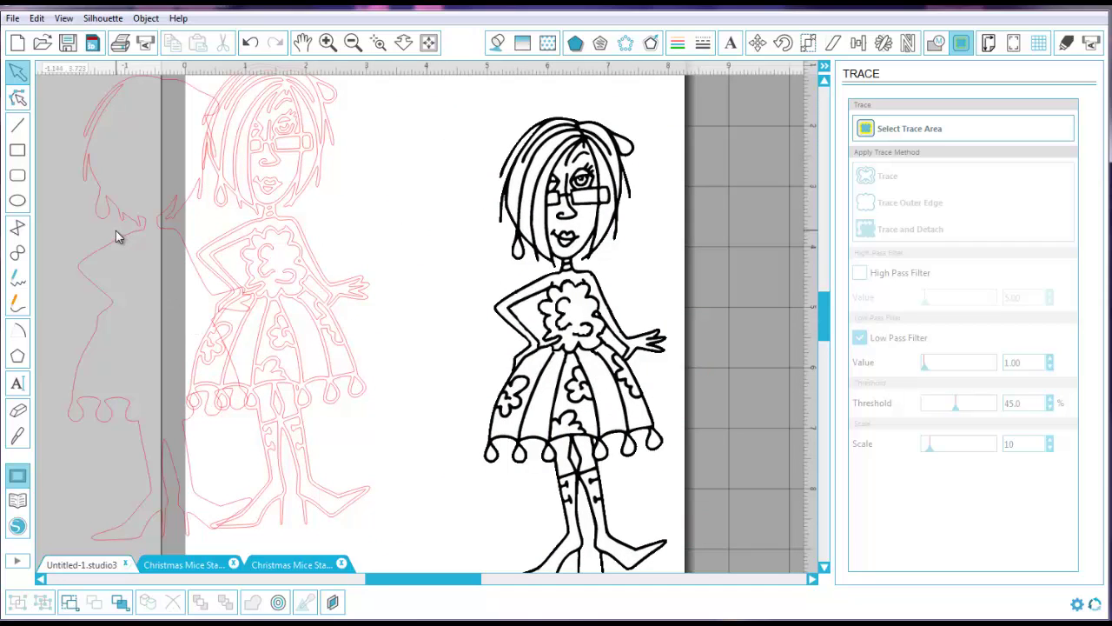
left_click(176, 249)
left_click_drag(176, 249, 539, 279)
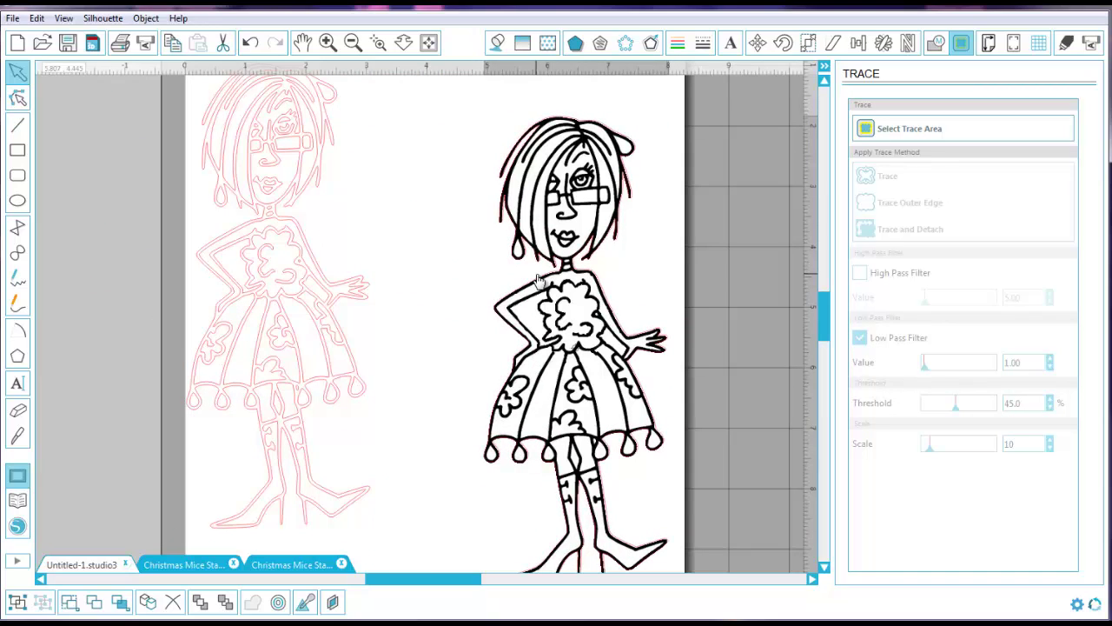
Release the compound path of the detailed lady trace
left_click(328, 290)
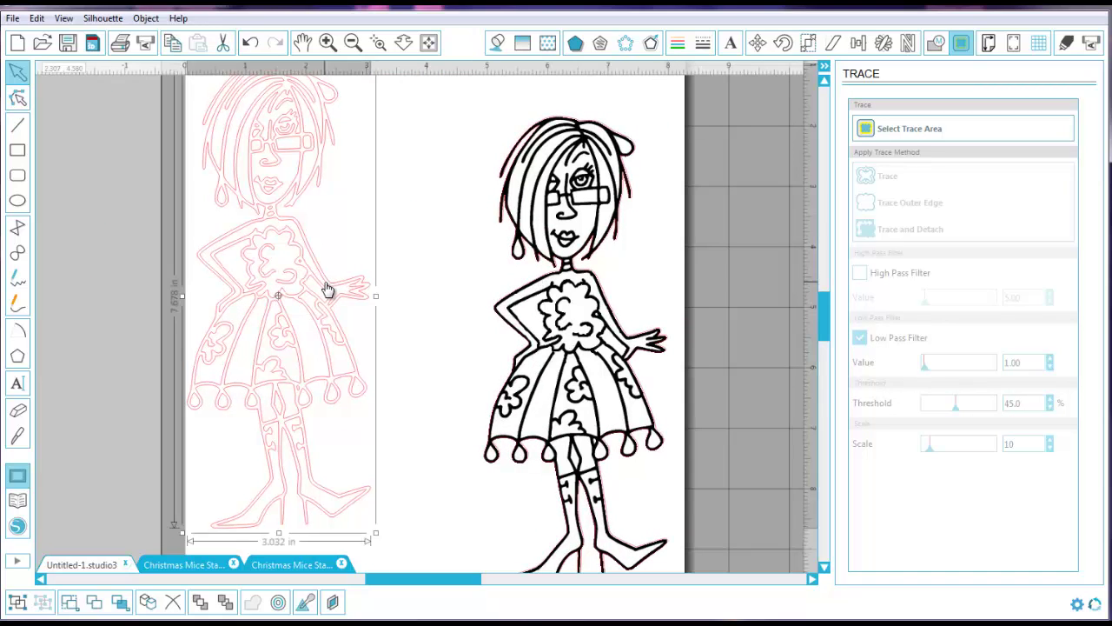
right_click(327, 290)
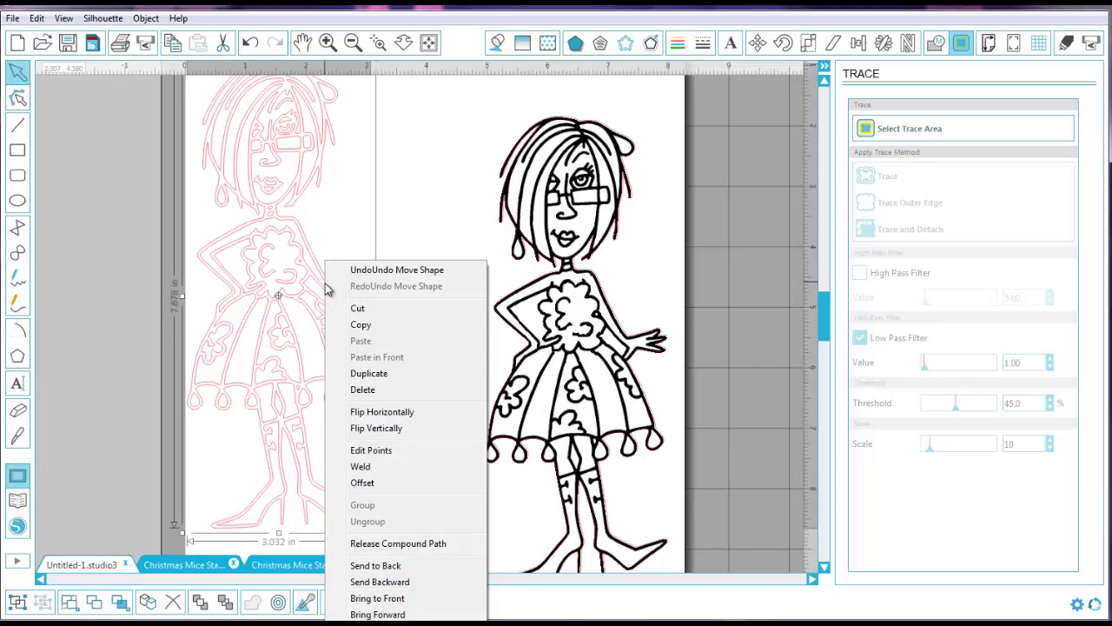
left_click(425, 545)
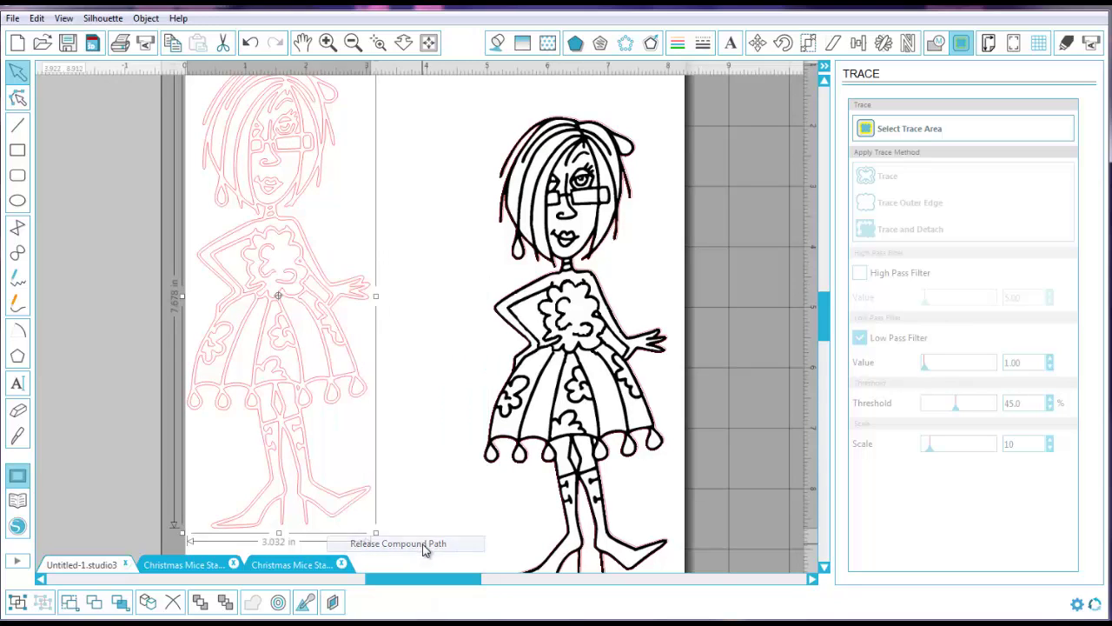
Move the cut line of the gap inside the bent arm from the trace onto the matching gap in the drawing
left_click(230, 257)
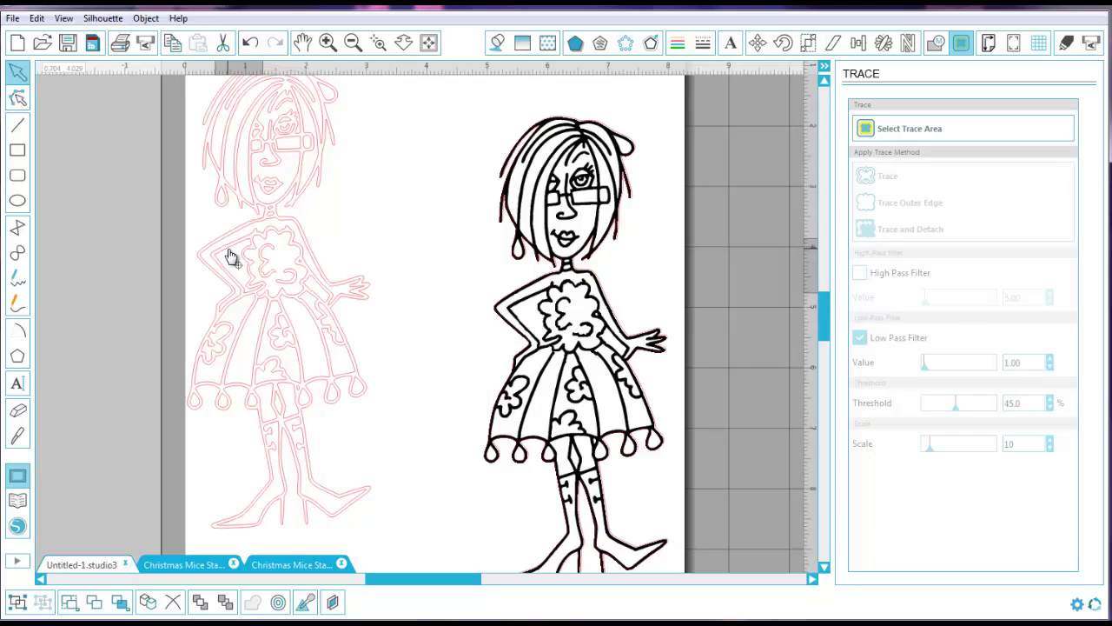
left_click_drag(231, 257, 528, 310)
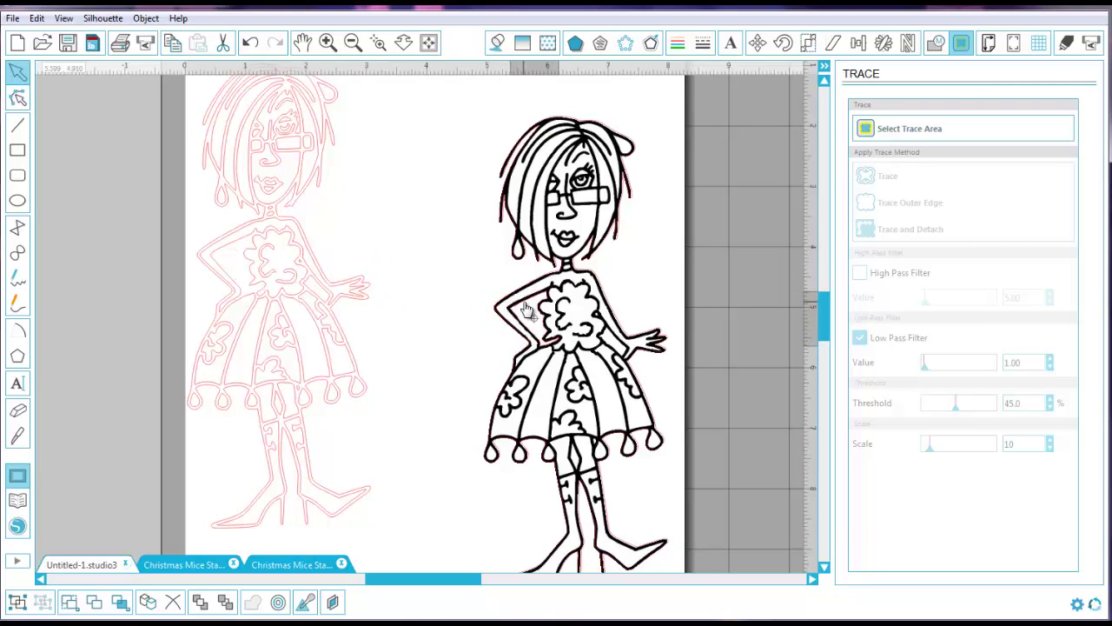
left_click(527, 310)
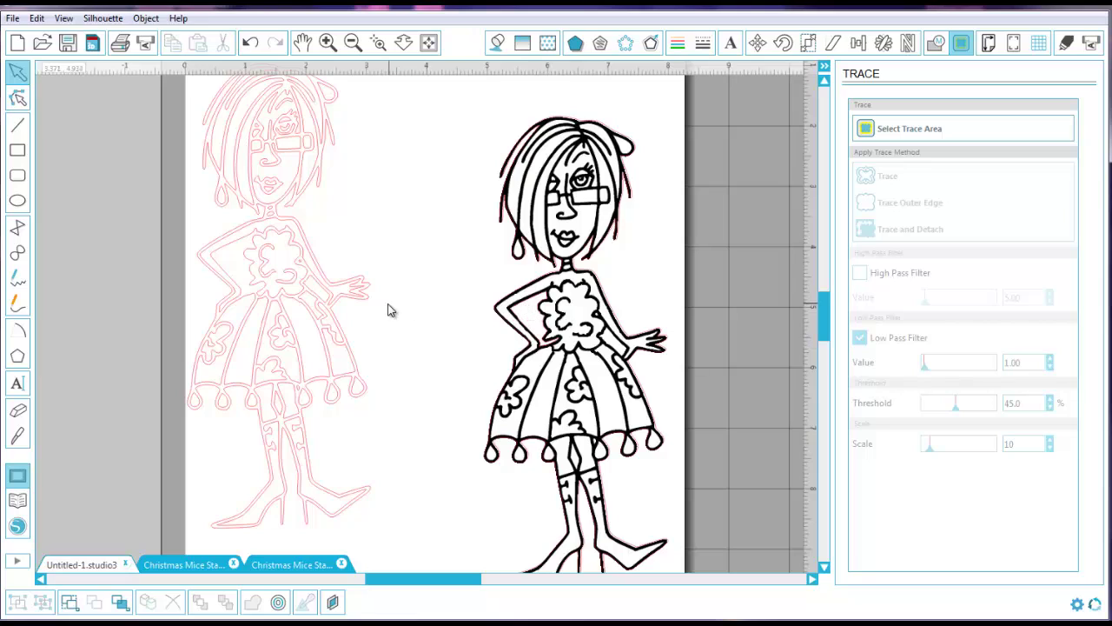
Move the cut line of the gap between the outstretched arm and the waist onto the matching gap in the drawing
left_click(327, 299)
left_click(328, 299)
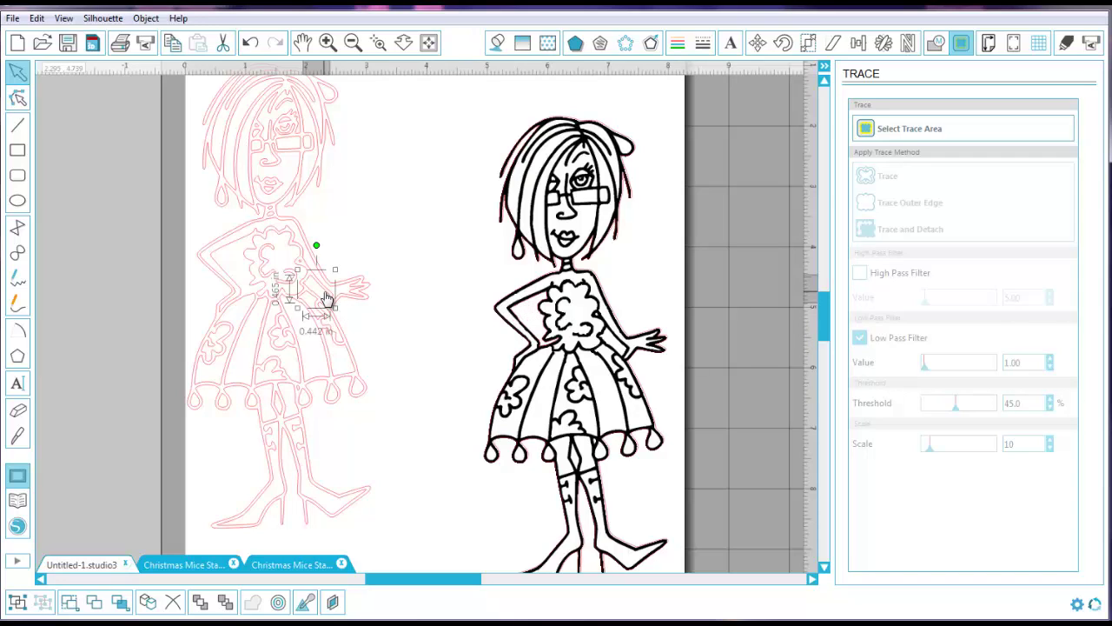
left_click_drag(327, 299, 624, 349)
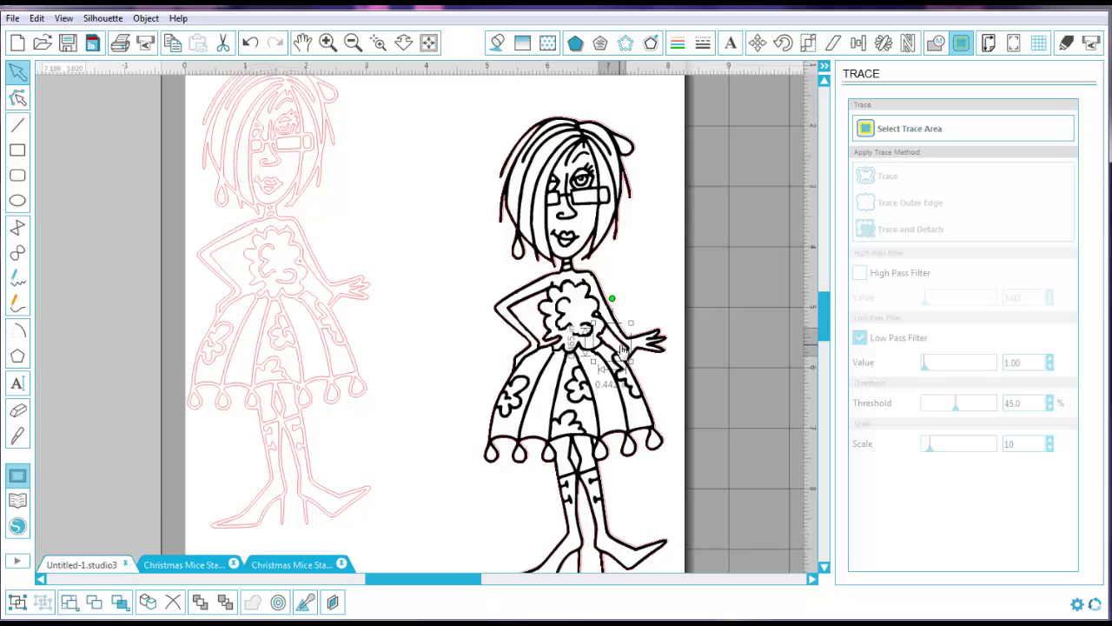
left_click(584, 313)
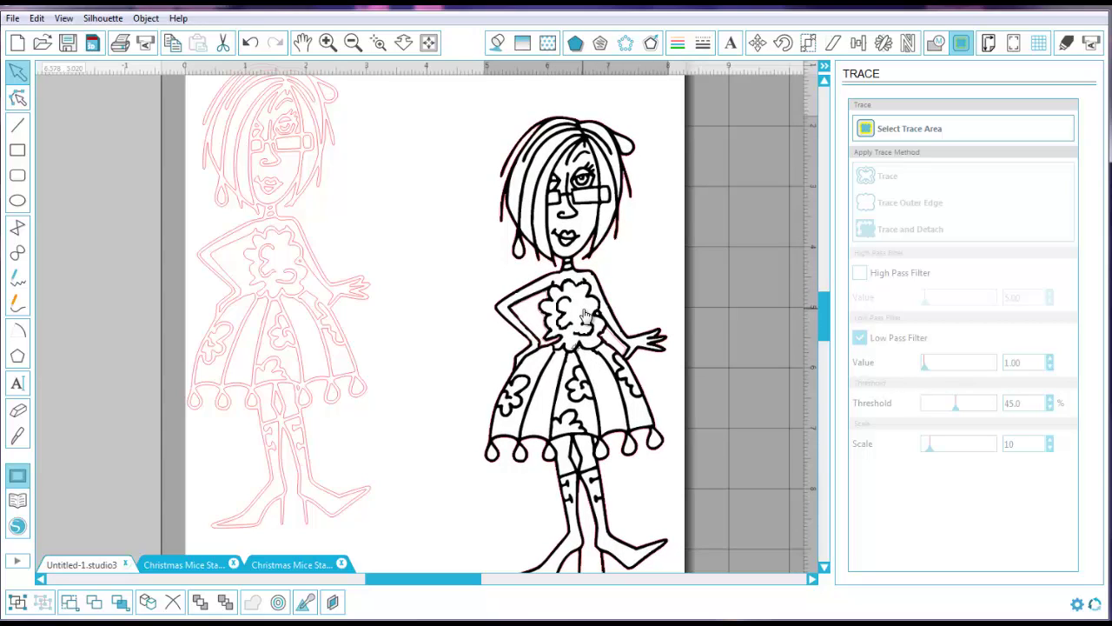
left_click(584, 313)
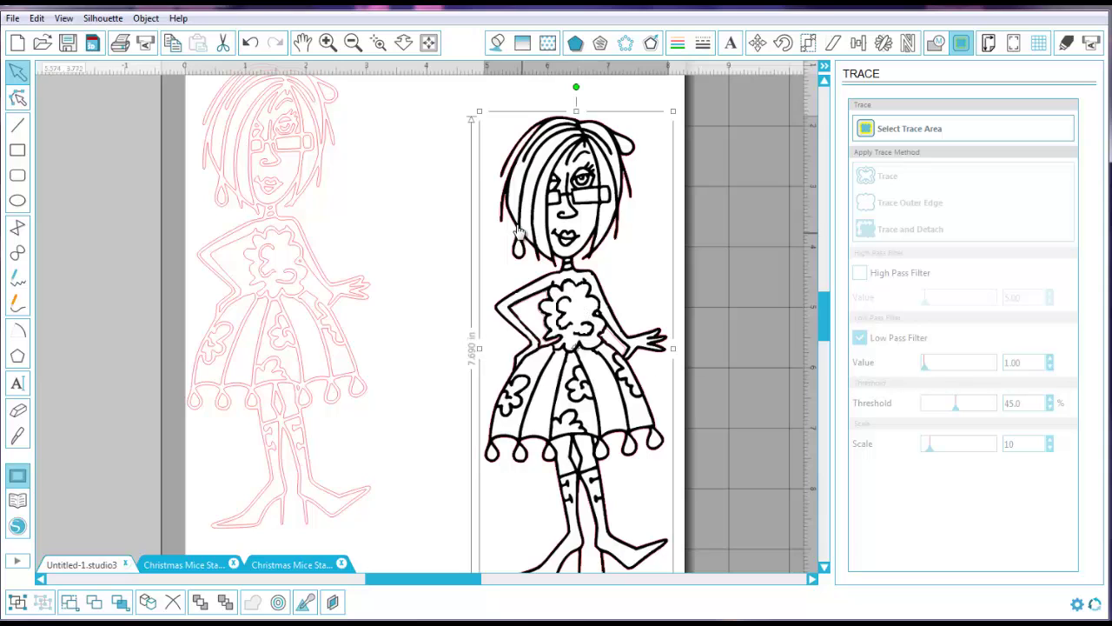
Delete all the leftover pieces of the detailed trace beside the lady drawing
left_click(429, 44)
left_click_drag(218, 111, 442, 498)
key("Delete")
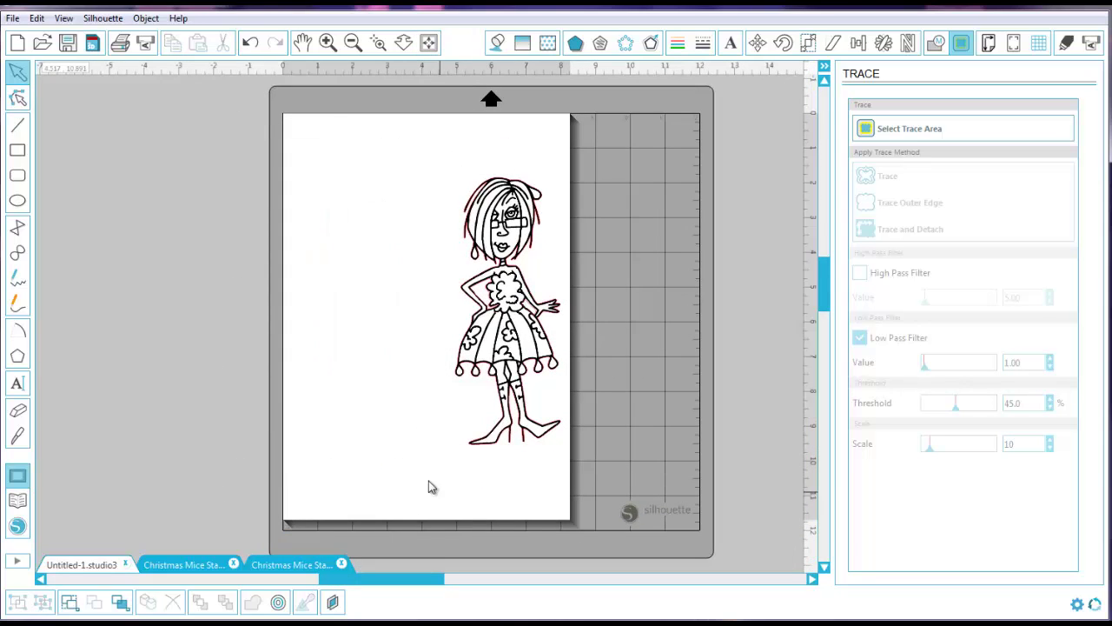
Group the lady drawing with its cut lines and move the group to the middle of the page
left_click_drag(378, 139, 594, 492)
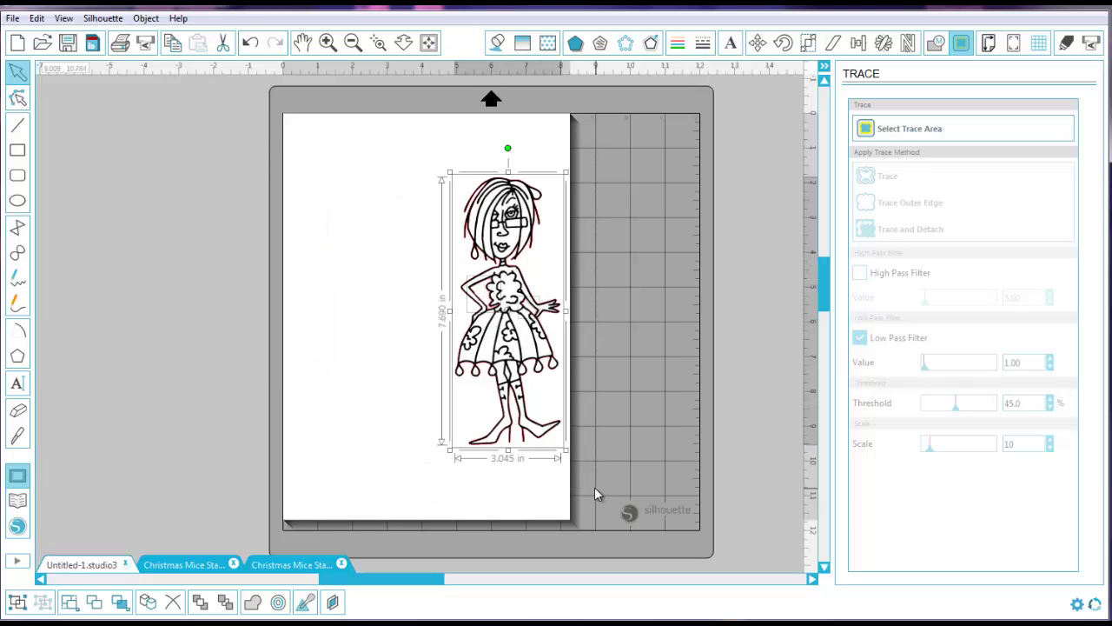
left_click(17, 603)
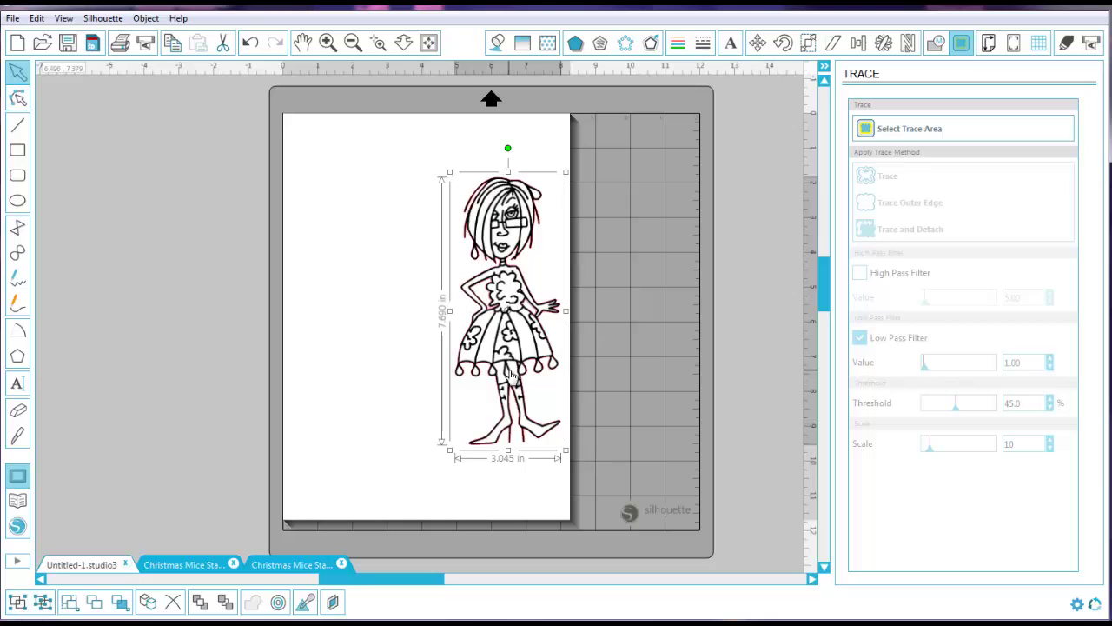
left_click_drag(511, 375, 441, 371)
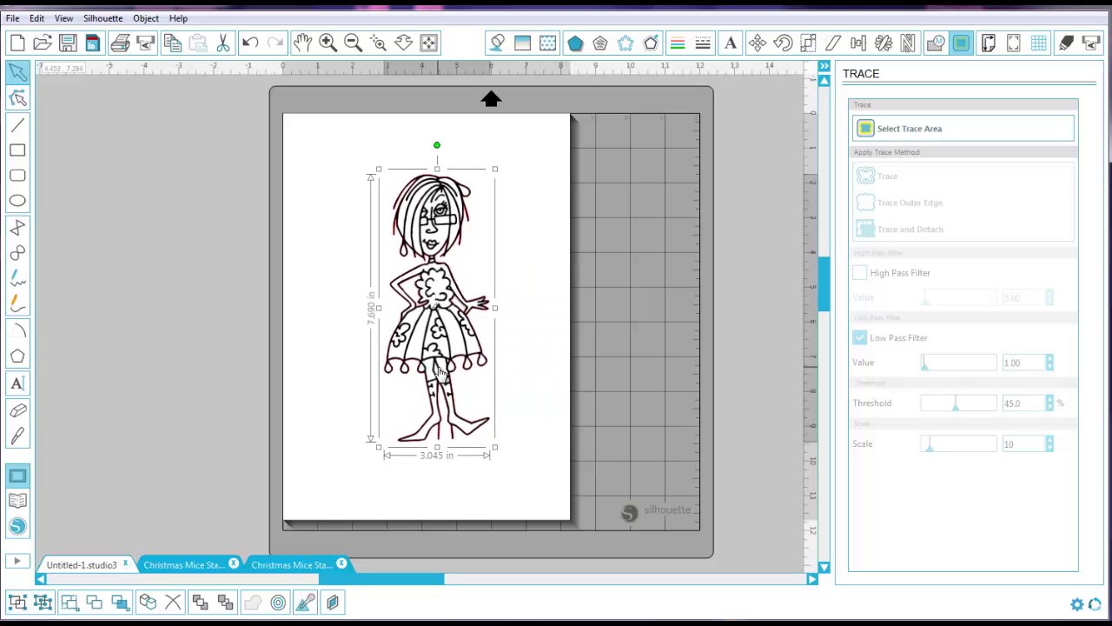
Inspect the lady drawing's cut lines in the cut settings, and turn the cut line preview off
left_click(1069, 46)
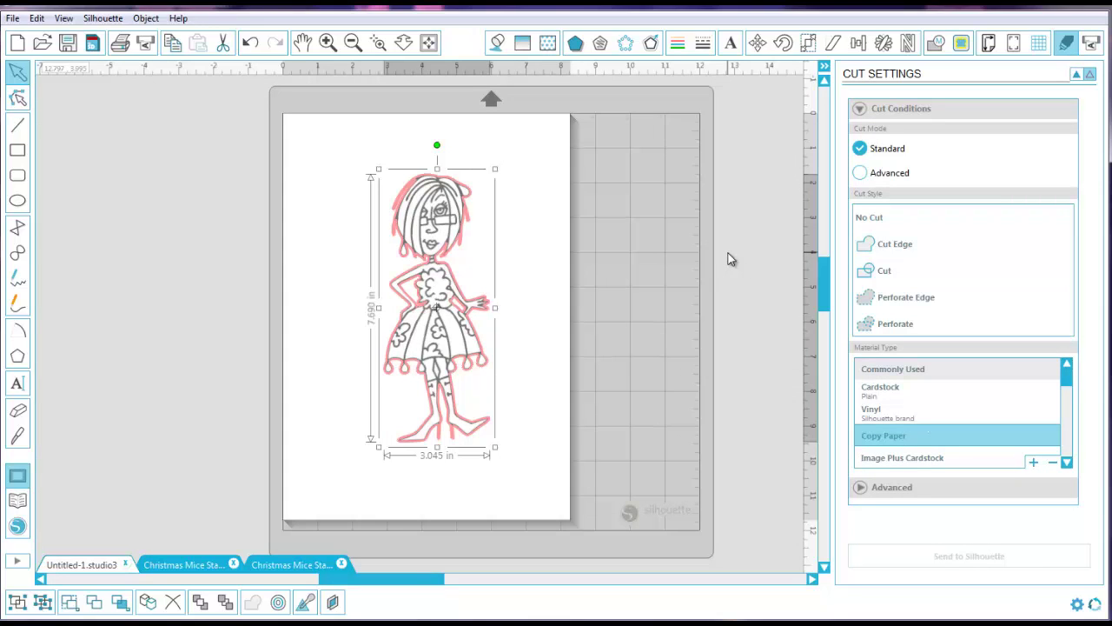
left_click(448, 487)
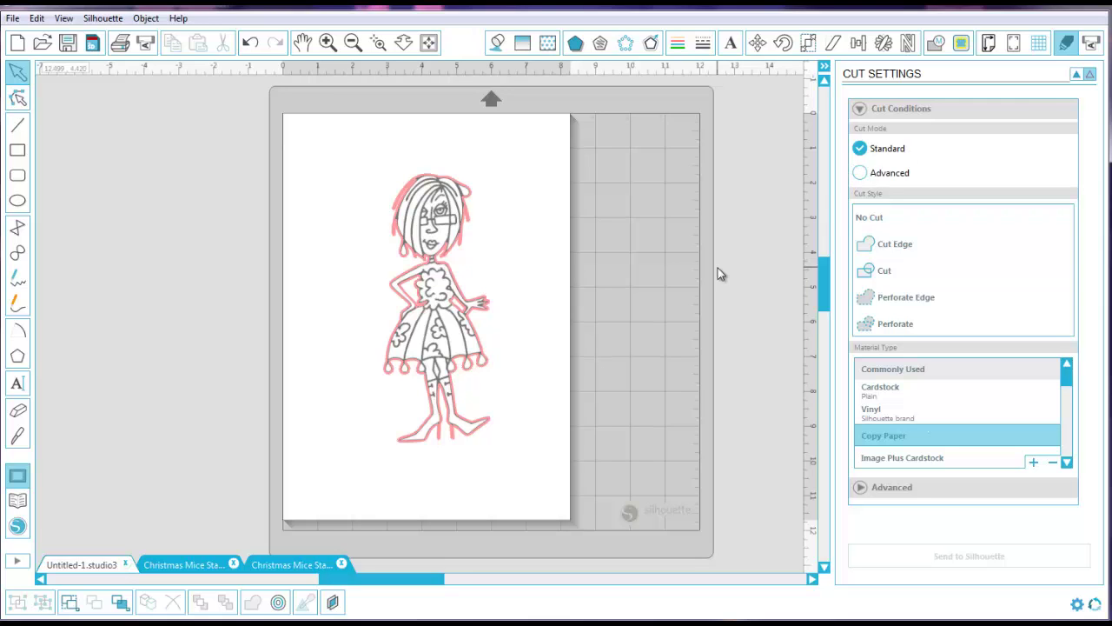
left_click(1077, 76)
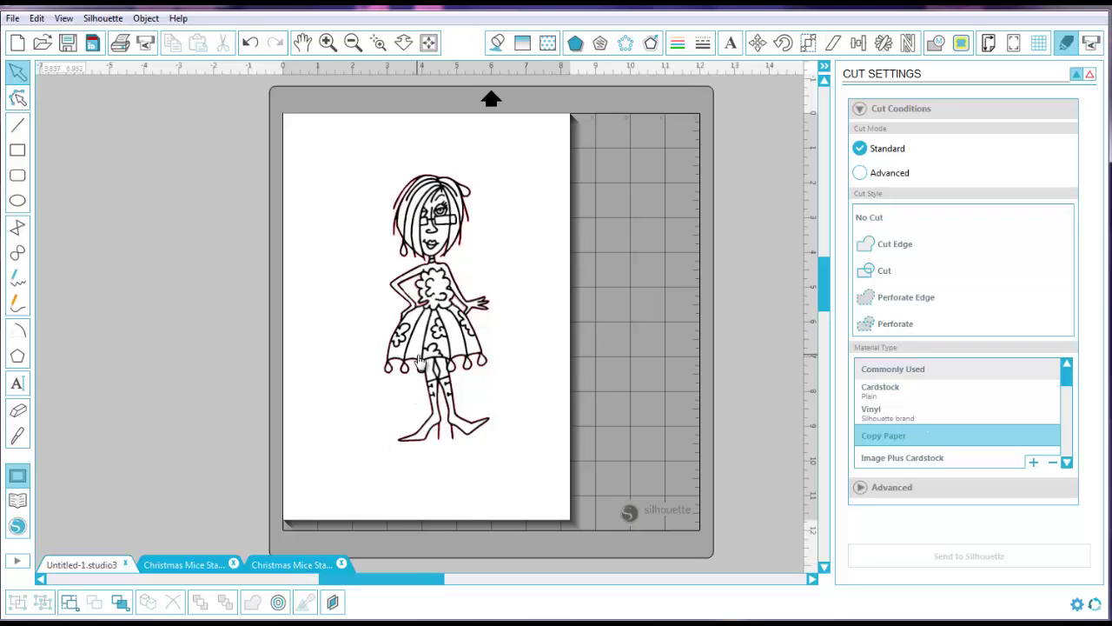
Switch to the Christmas mice wreath document with the inner-gap cut lines, view its whole page and deselect the wreath
left_click(282, 566)
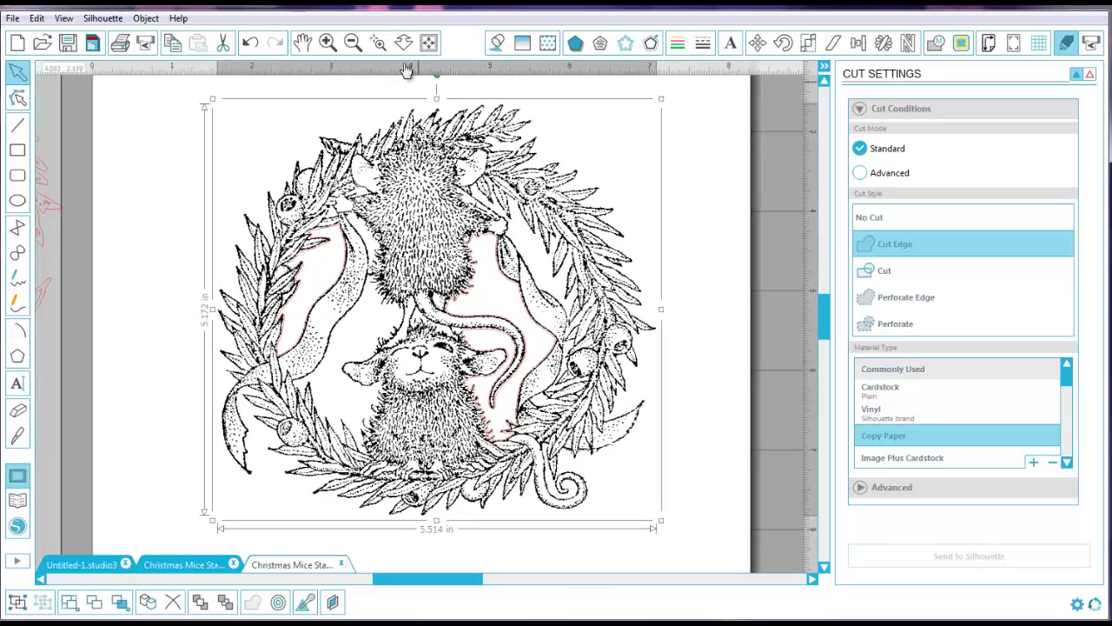
left_click(429, 43)
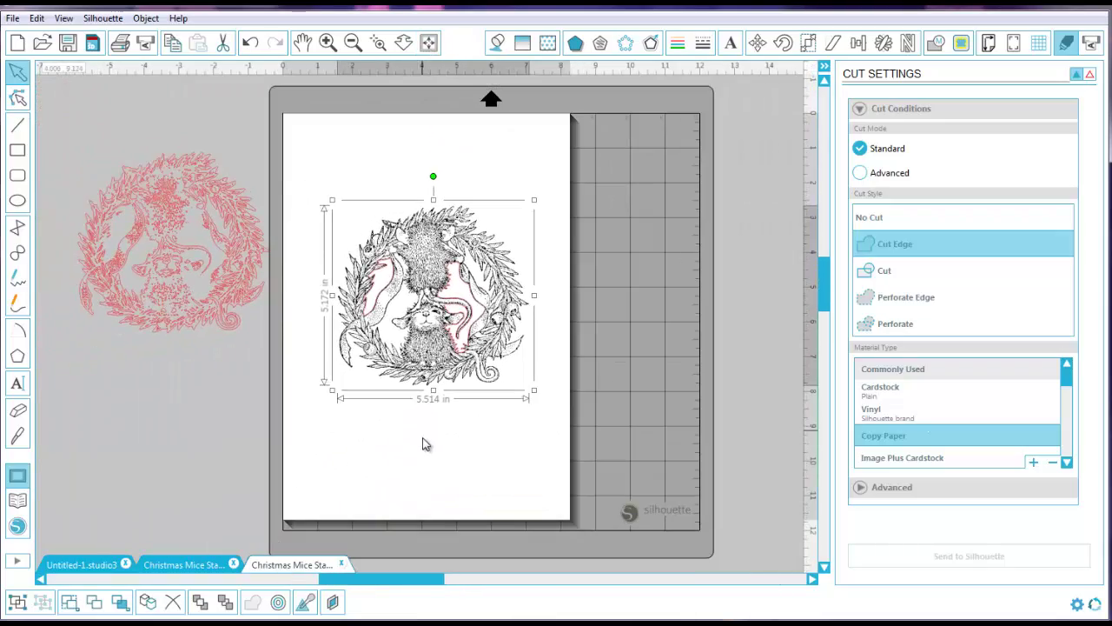
left_click(432, 472)
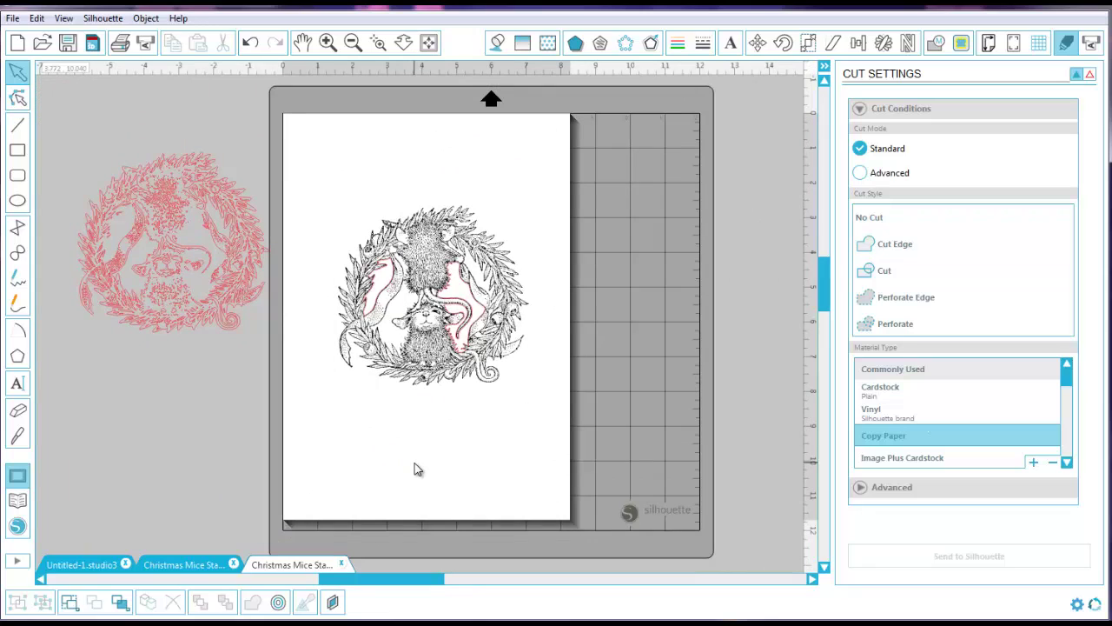